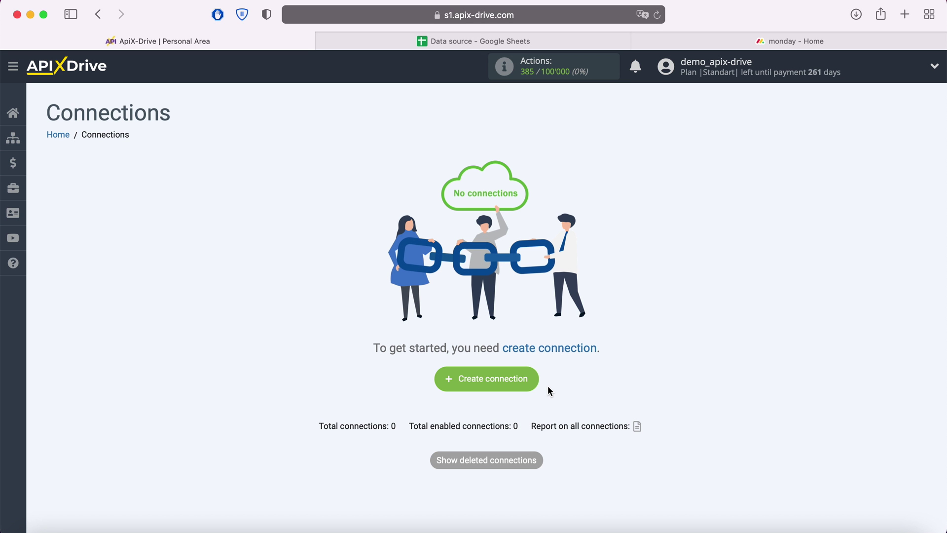
- Create a new connection with Google Sheets as the source and Get Rows (new) as the action
{"action": "left_click", "coordinate": [526, 381]}
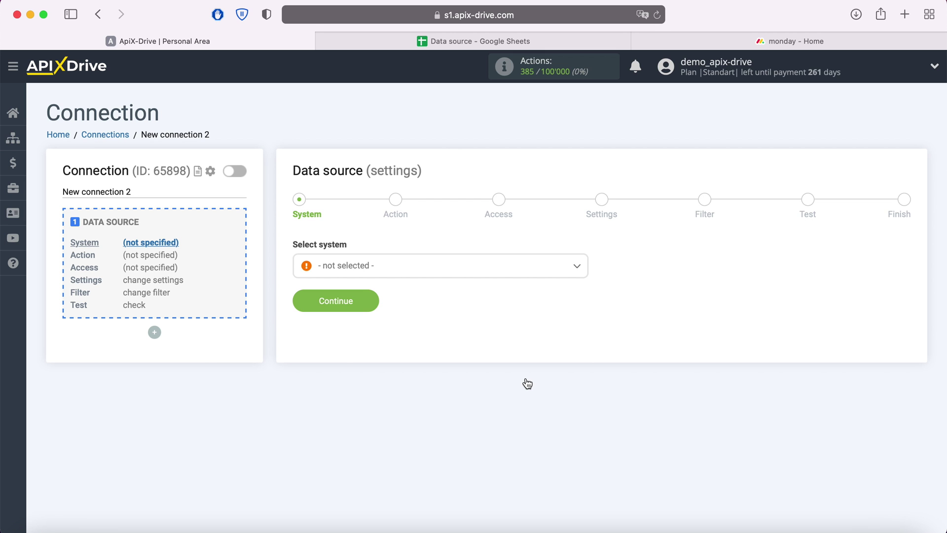
{"action": "left_click", "coordinate": [446, 269]}
{"action": "scroll", "coordinate": [474, 364], "scroll_direction": "down", "scroll_amount": 10}
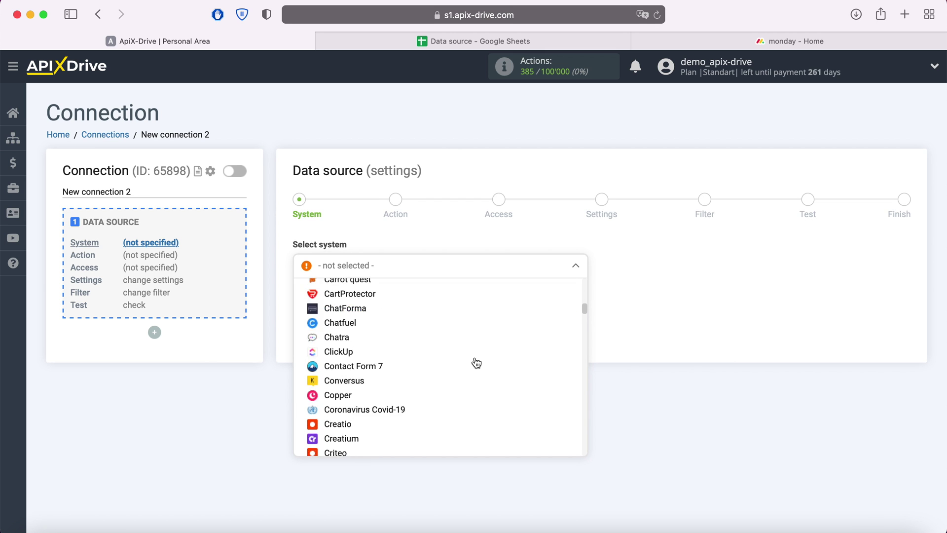
{"action": "scroll", "coordinate": [475, 361], "scroll_direction": "down", "scroll_amount": 15}
{"action": "left_click", "coordinate": [363, 328]}
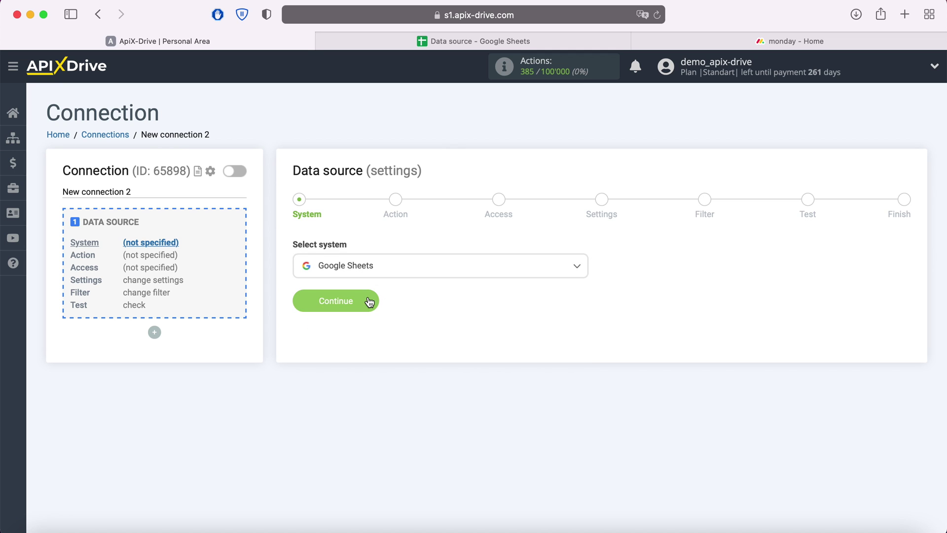
{"action": "left_click", "coordinate": [369, 301]}
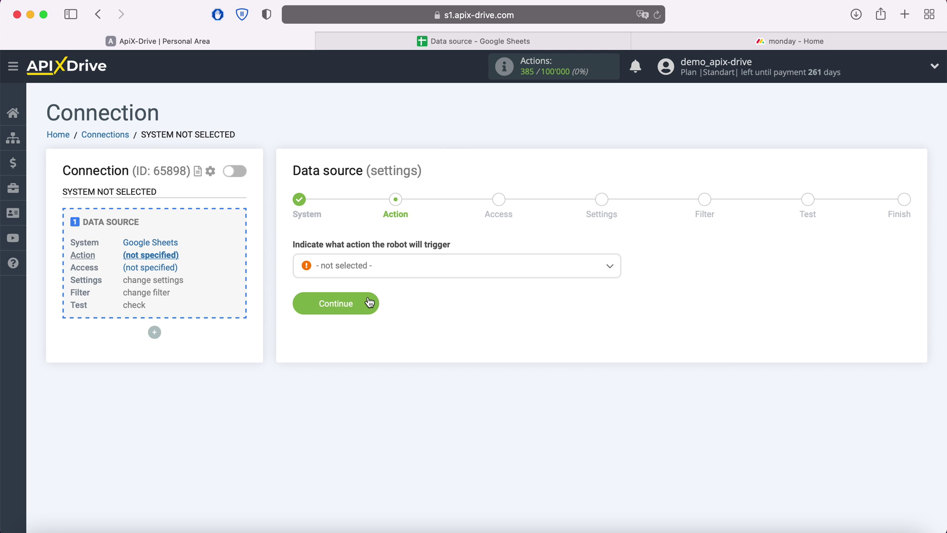
{"action": "left_click", "coordinate": [389, 277]}
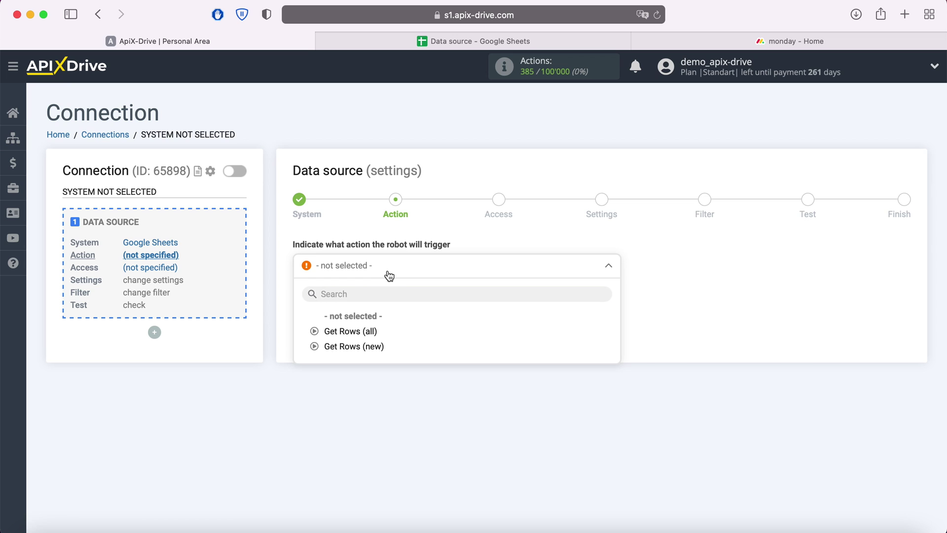
{"action": "left_click", "coordinate": [368, 346]}
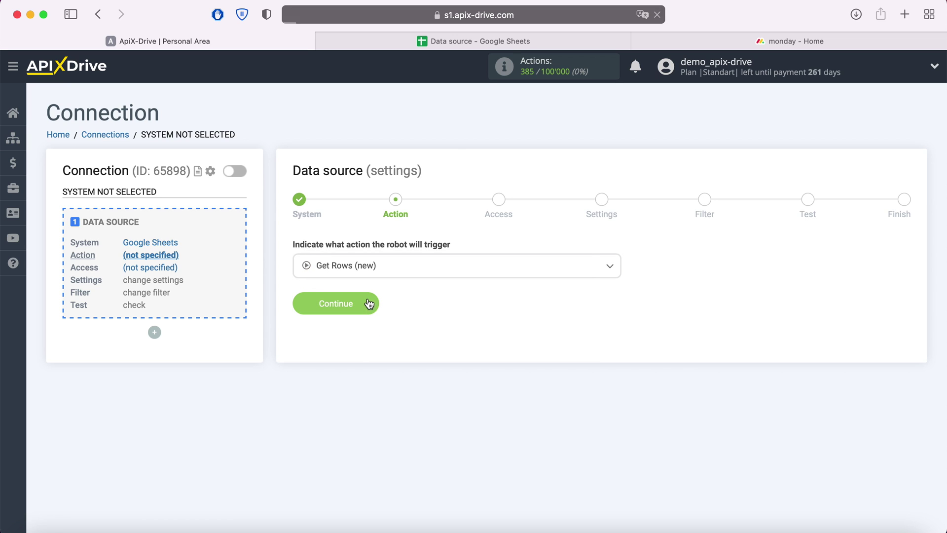
{"action": "left_click", "coordinate": [369, 303]}
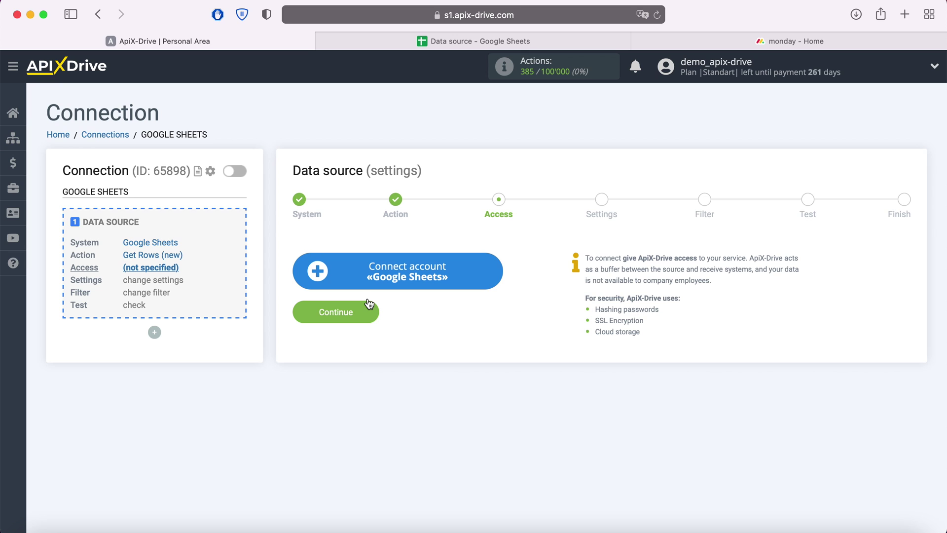
- Start connecting a Google Sheets account and sign in with the saved Google email and password
{"action": "left_click", "coordinate": [493, 269]}
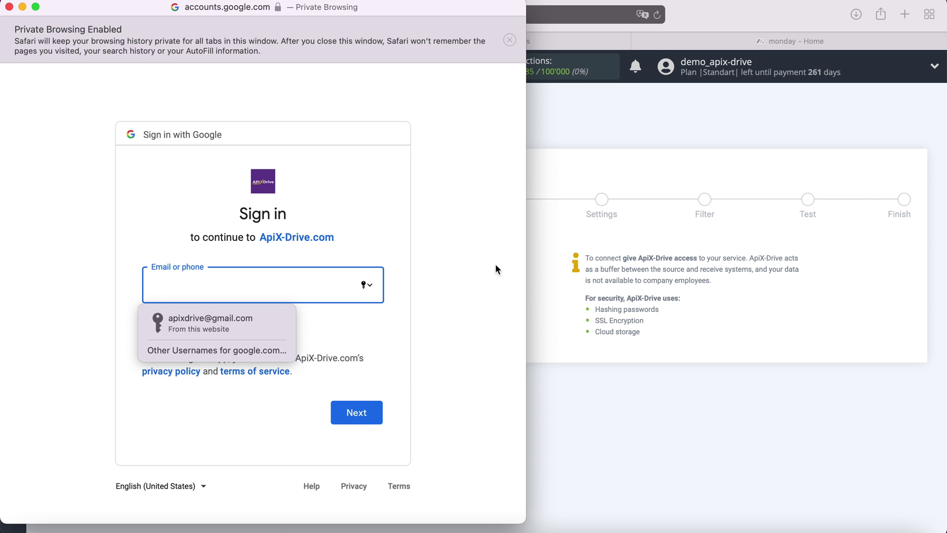
{"action": "left_click", "coordinate": [212, 322]}
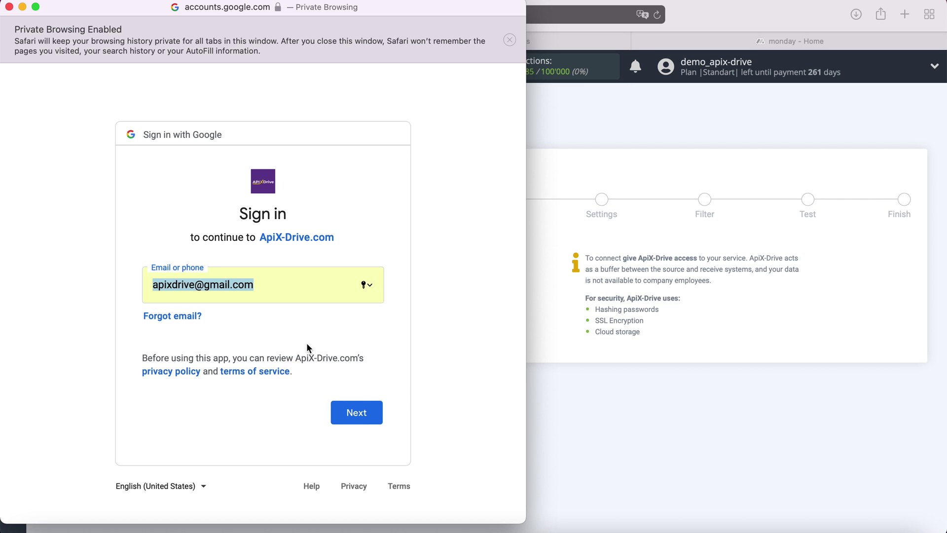
{"action": "left_click", "coordinate": [377, 414]}
{"action": "left_click", "coordinate": [258, 317]}
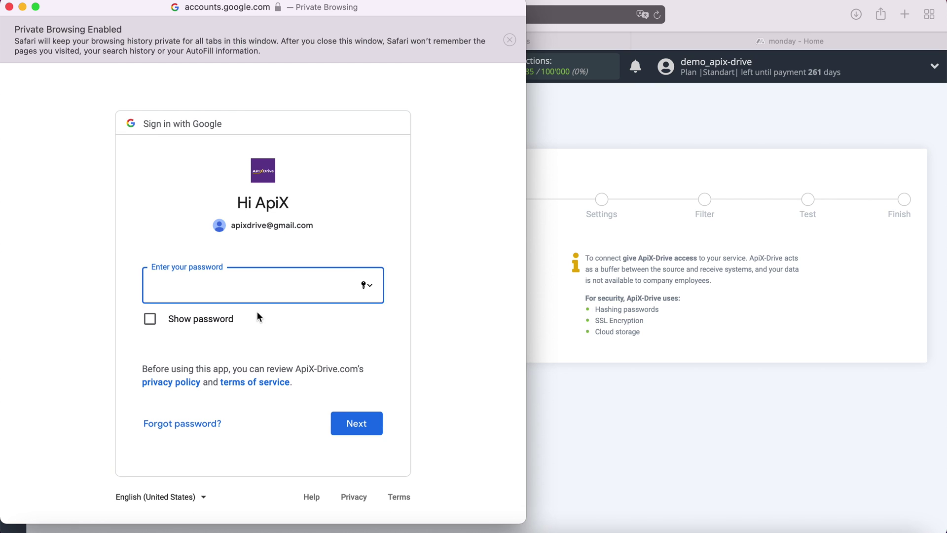
{"action": "left_click", "coordinate": [370, 428]}
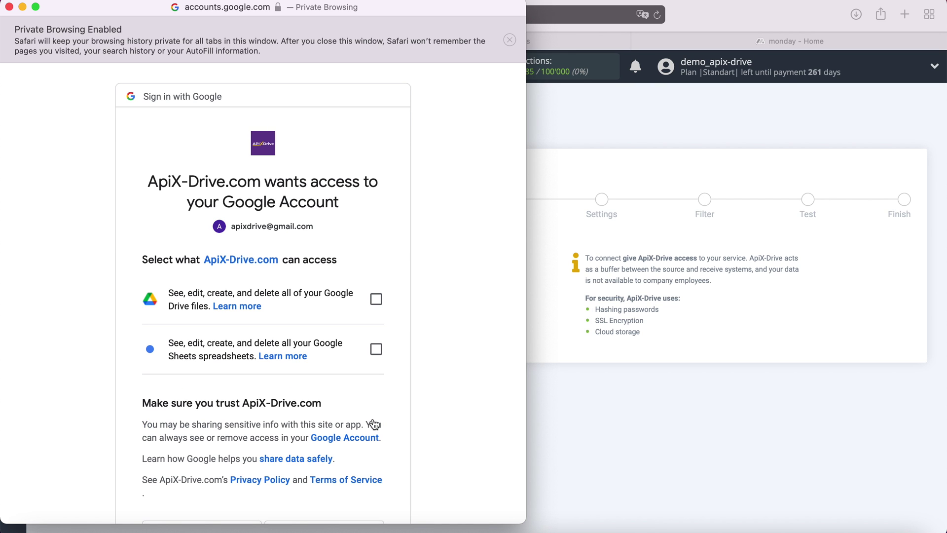
- Allow ApiX-Drive access to Google Drive files and Google Sheets spreadsheets
{"action": "left_click", "coordinate": [376, 298]}
{"action": "left_click", "coordinate": [375, 349]}
{"action": "scroll", "coordinate": [428, 346], "scroll_direction": "down", "scroll_amount": 3}
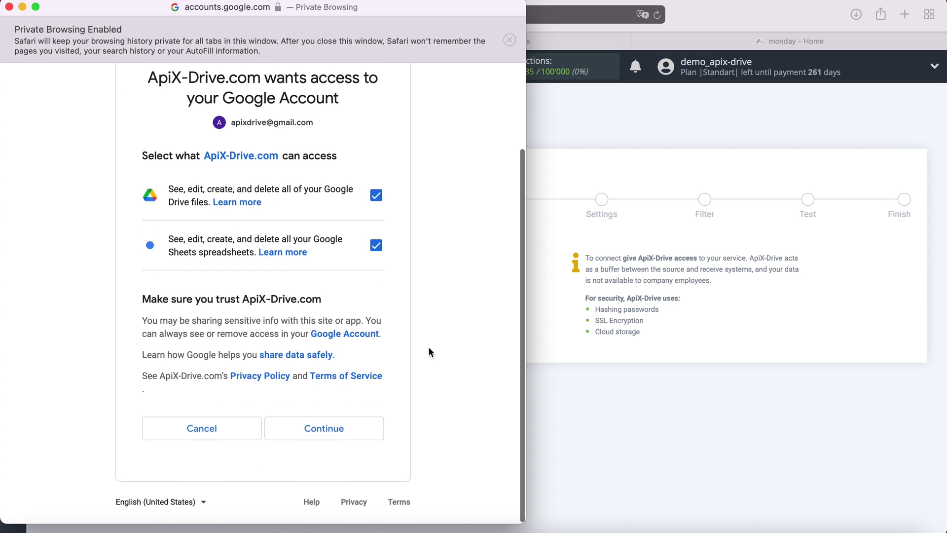
{"action": "left_click", "coordinate": [370, 422]}
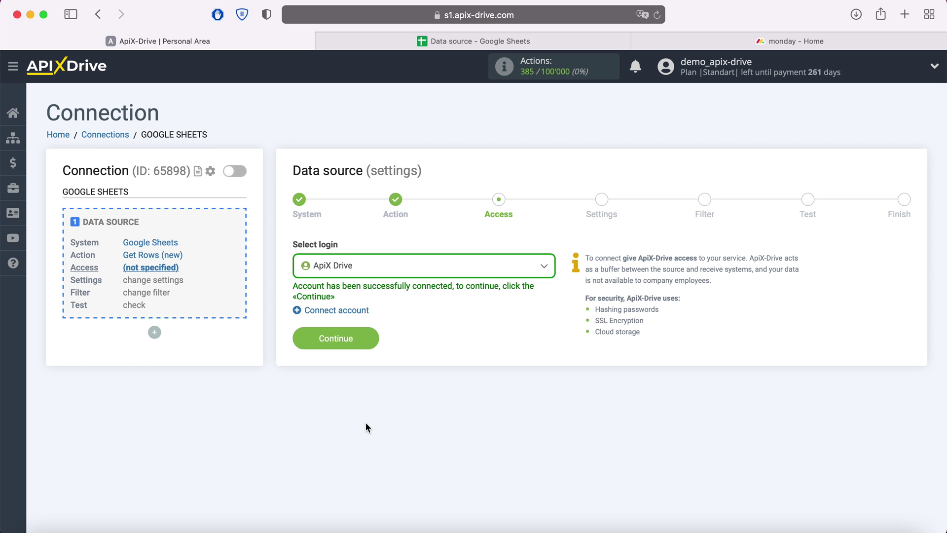
- Use the ApiX Drive login and select the 'Data source' file and 'Data source' sheet
{"action": "left_click", "coordinate": [511, 269]}
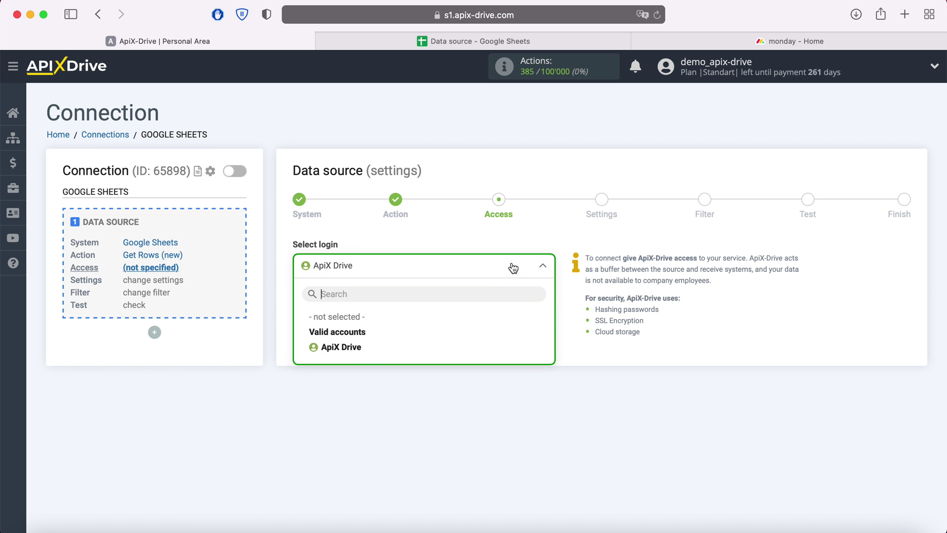
{"action": "left_click", "coordinate": [345, 348]}
{"action": "left_click", "coordinate": [367, 338]}
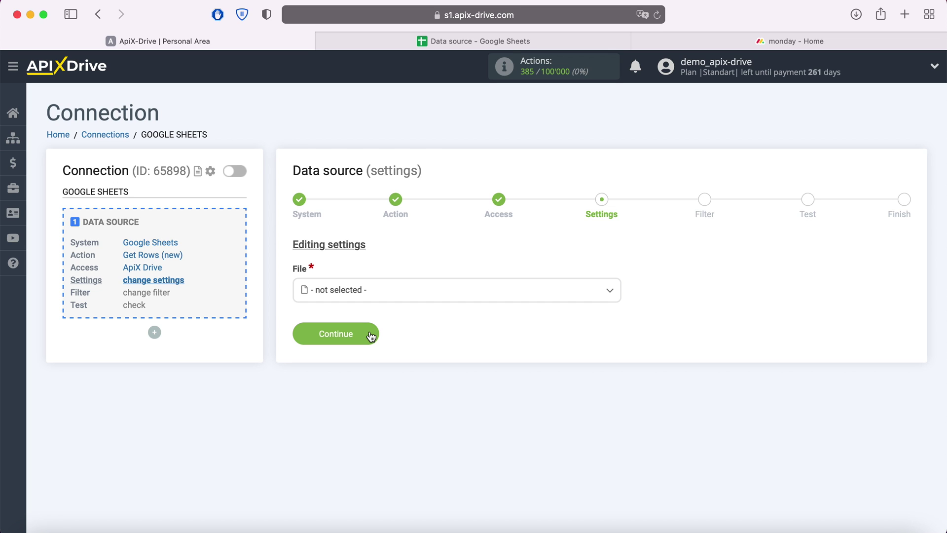
{"action": "left_click", "coordinate": [380, 296]}
{"action": "left_click", "coordinate": [352, 372]}
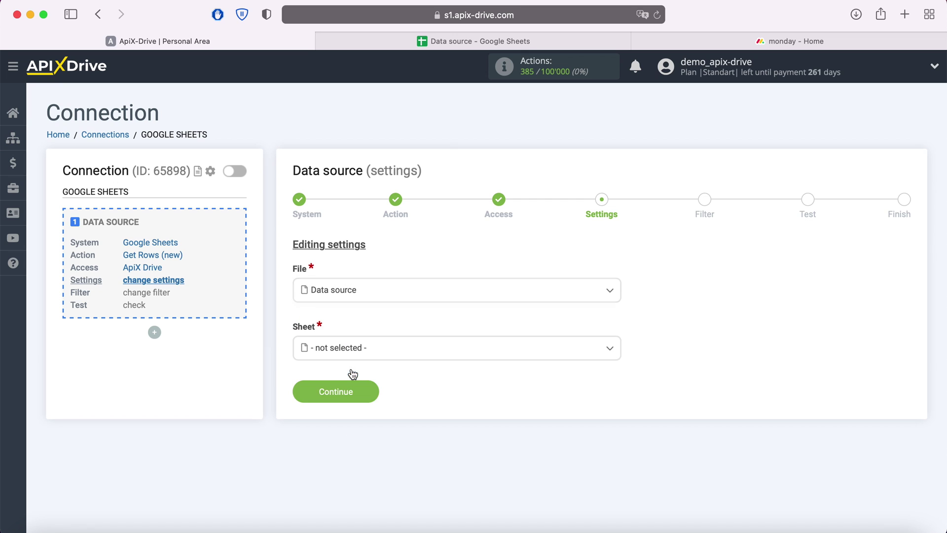
{"action": "left_click", "coordinate": [344, 349]}
{"action": "left_click", "coordinate": [345, 414]}
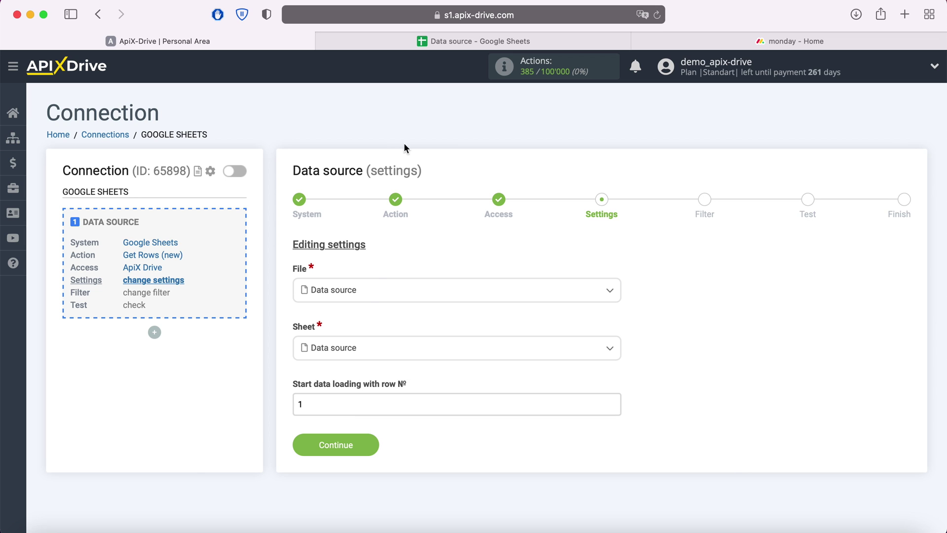
- After checking the spreadsheet rows, set the start data loading row to 2 and save
{"action": "left_click", "coordinate": [426, 44]}
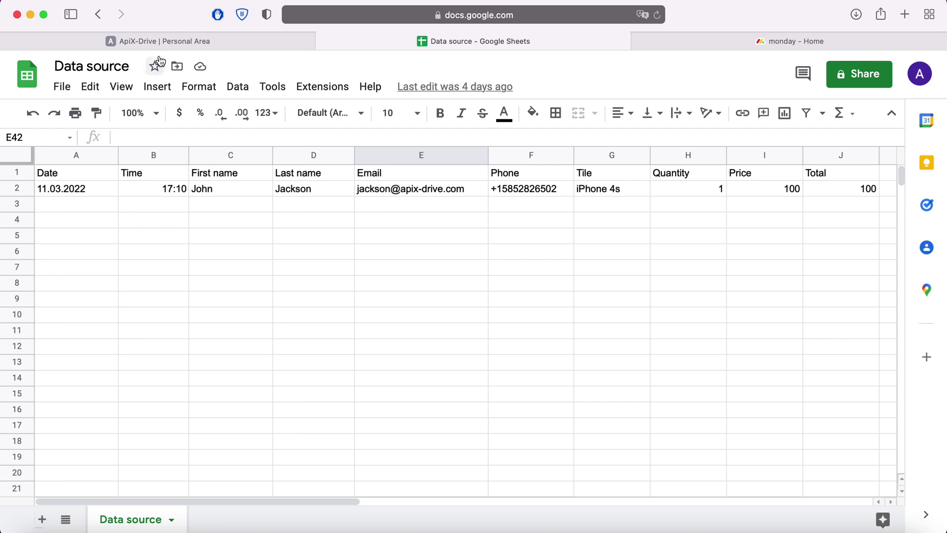
{"action": "left_click", "coordinate": [113, 40]}
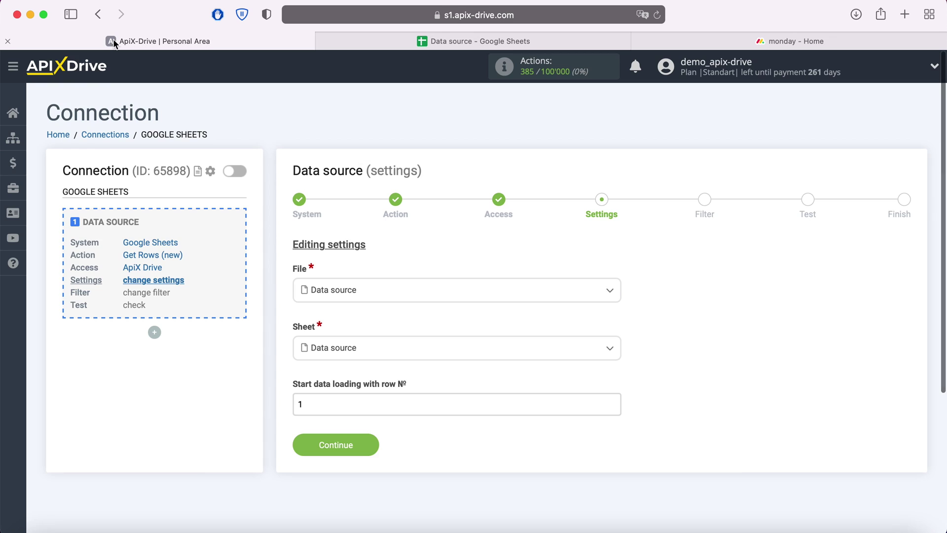
{"action": "left_click", "coordinate": [318, 405]}
{"action": "key", "text": "BackSpace"}
{"action": "type", "text": "2"}
{"action": "left_click", "coordinate": [360, 441]}
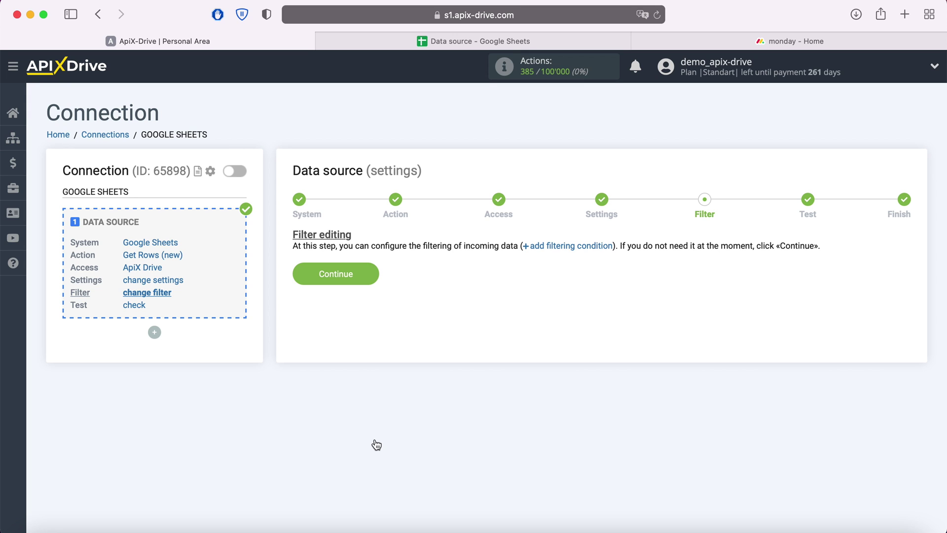
- Skip filtering, accept the source test data, and begin configuring the data destination
{"action": "left_click", "coordinate": [372, 277]}
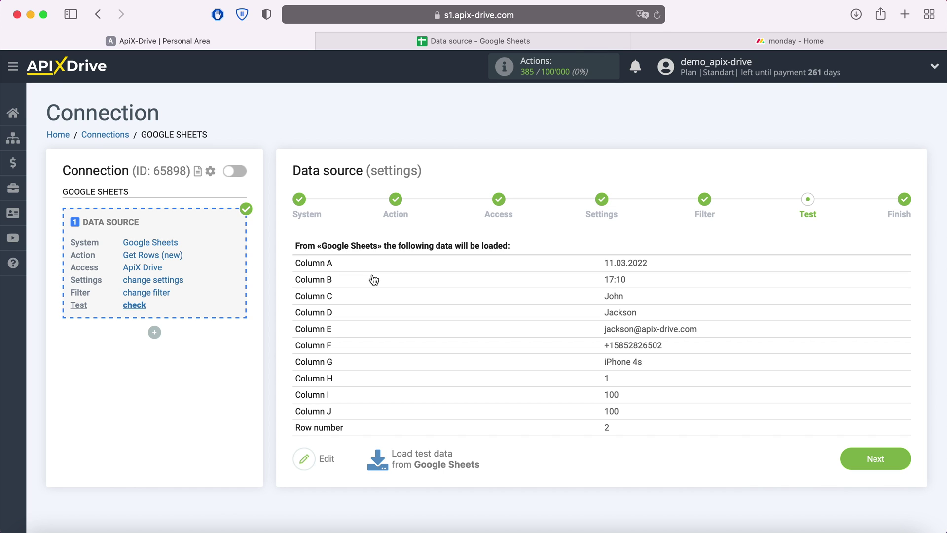
{"action": "left_click", "coordinate": [901, 458]}
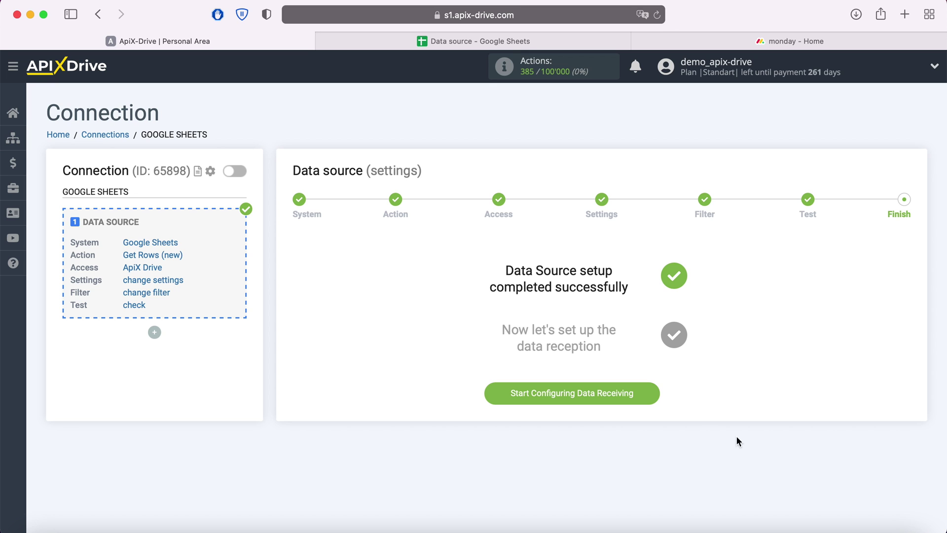
{"action": "left_click", "coordinate": [653, 391]}
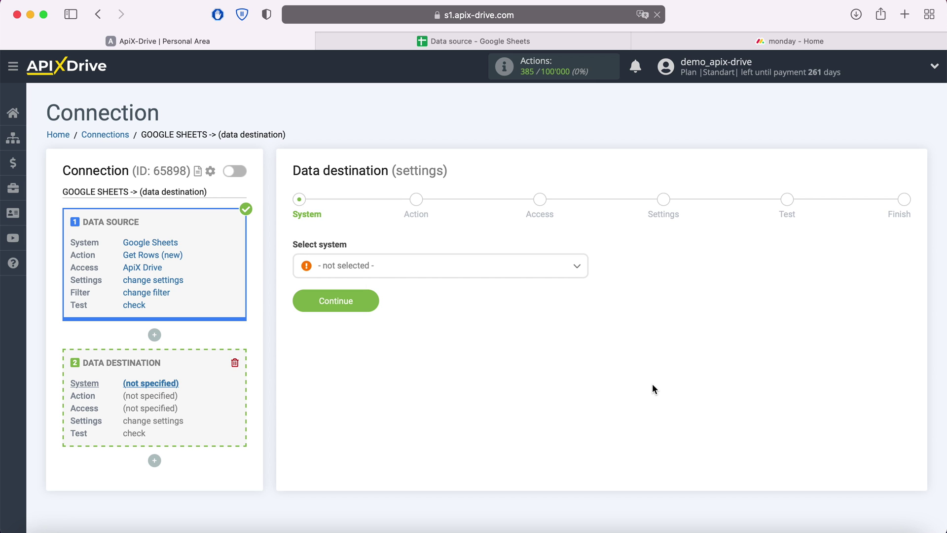
- Select Monday.com as the destination system
{"action": "left_click", "coordinate": [564, 268]}
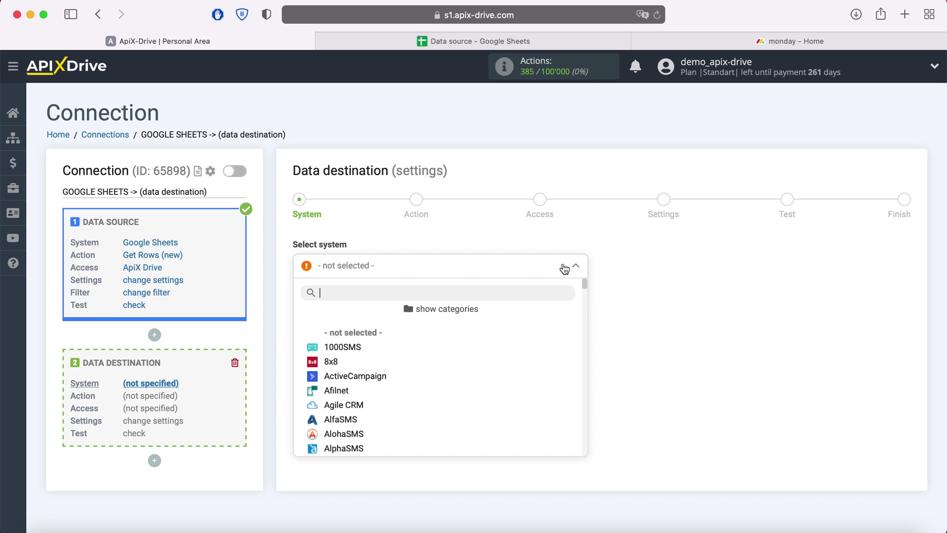
{"action": "scroll", "coordinate": [540, 345], "scroll_direction": "down", "scroll_amount": 5}
{"action": "scroll", "coordinate": [541, 345], "scroll_direction": "down", "scroll_amount": 10}
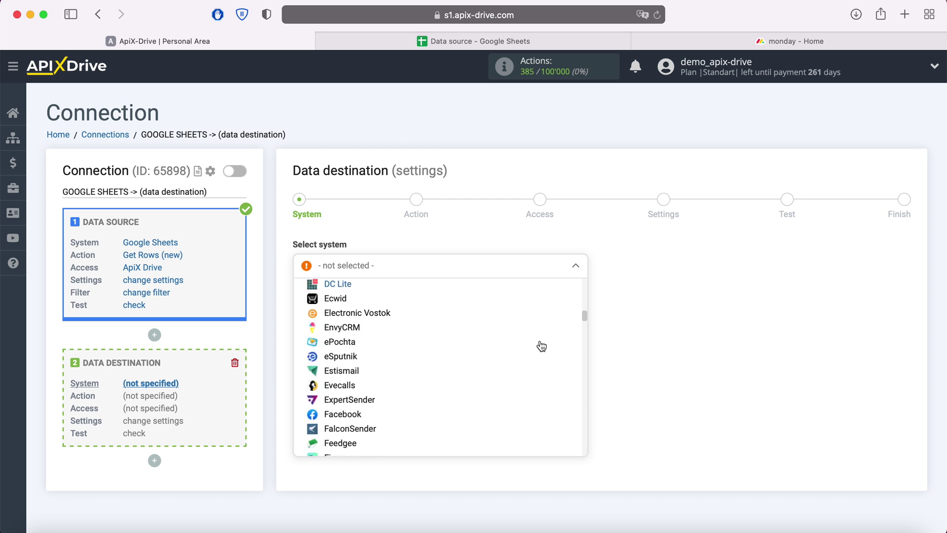
{"action": "scroll", "coordinate": [541, 345], "scroll_direction": "down", "scroll_amount": 10}
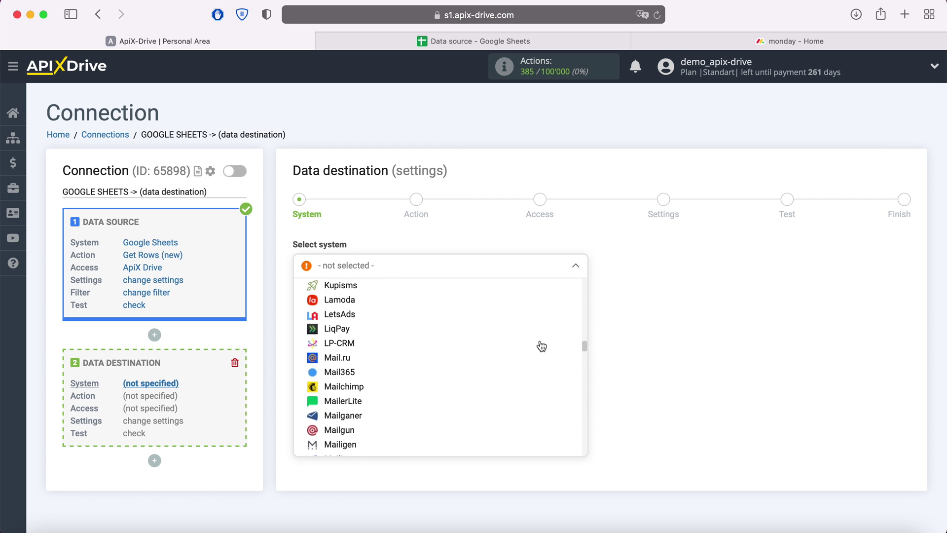
{"action": "scroll", "coordinate": [541, 345], "scroll_direction": "down", "scroll_amount": 3}
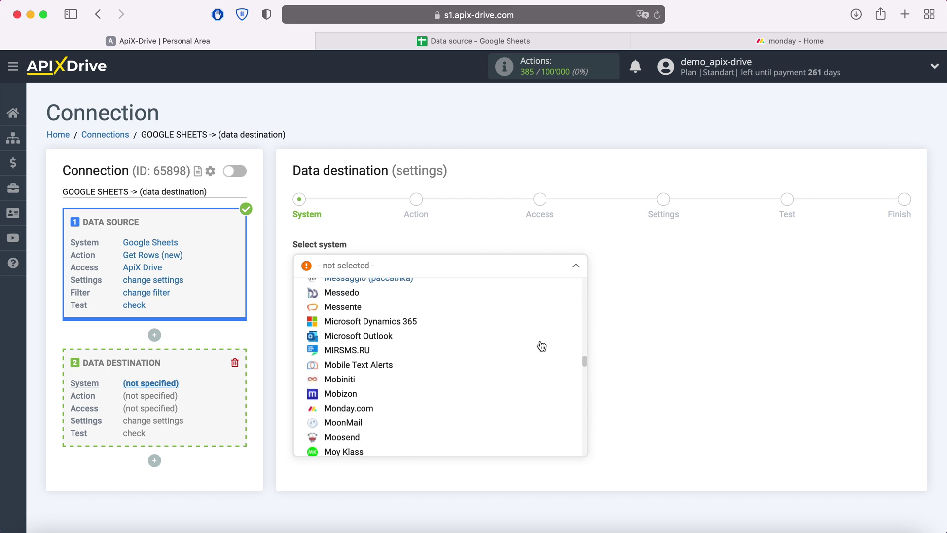
{"action": "left_click", "coordinate": [365, 408]}
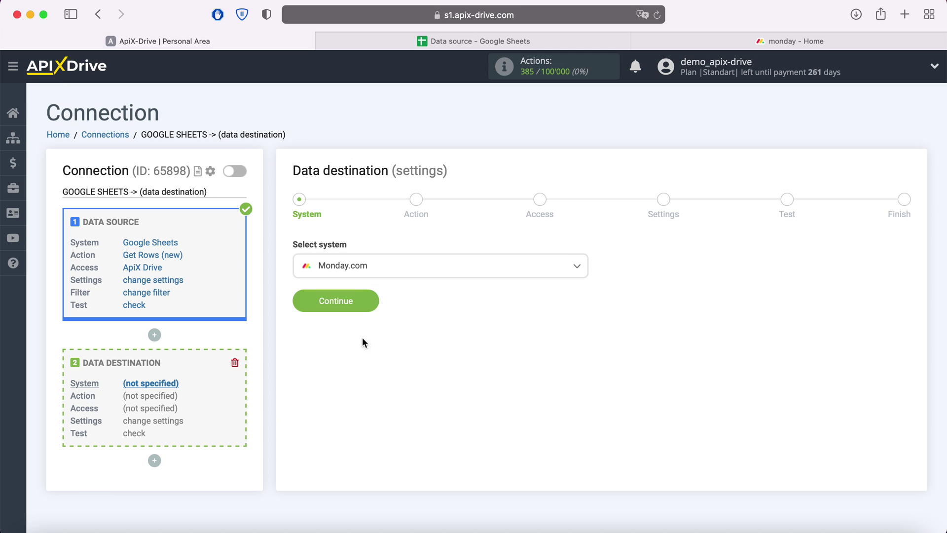
{"action": "left_click", "coordinate": [371, 299]}
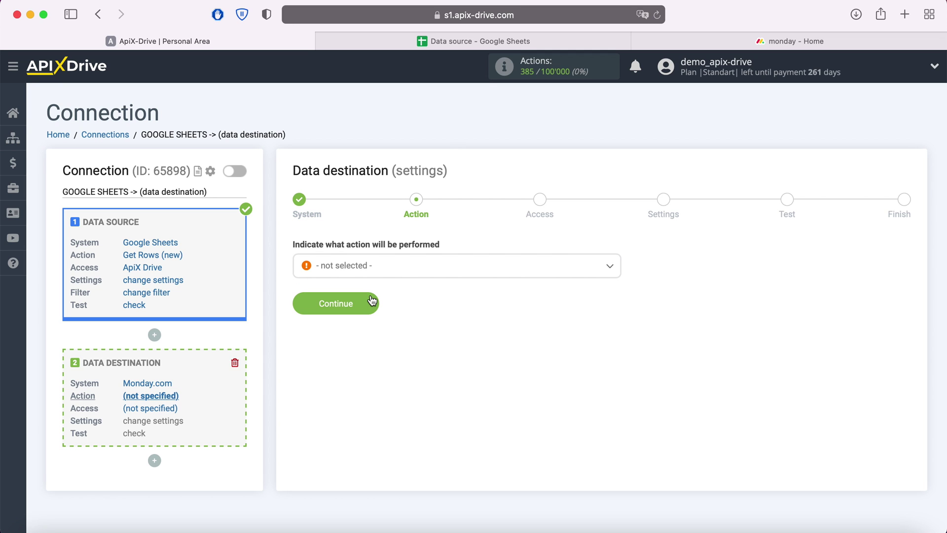
- Choose Add Note as the action and start connecting a Monday.com account via the monday.com tab
{"action": "left_click", "coordinate": [390, 276]}
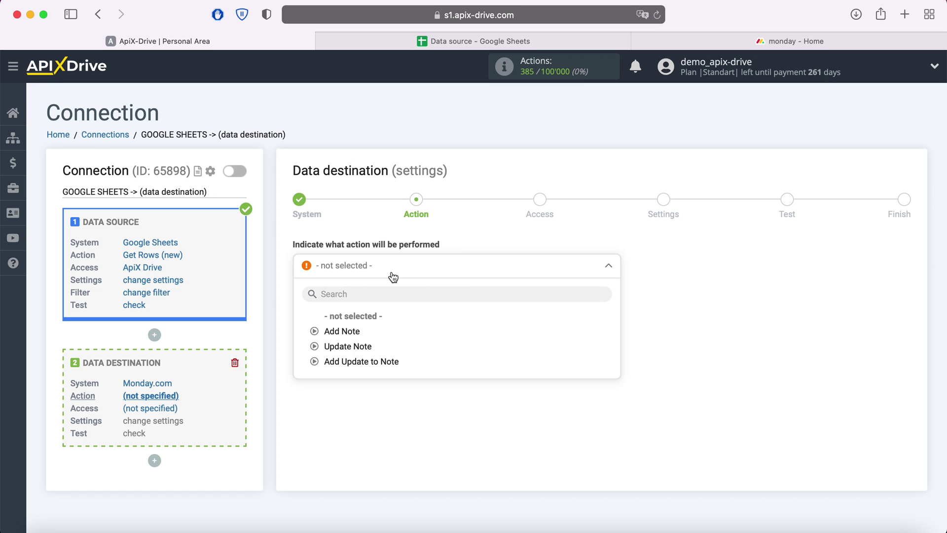
{"action": "left_click", "coordinate": [351, 329]}
{"action": "left_click", "coordinate": [365, 310]}
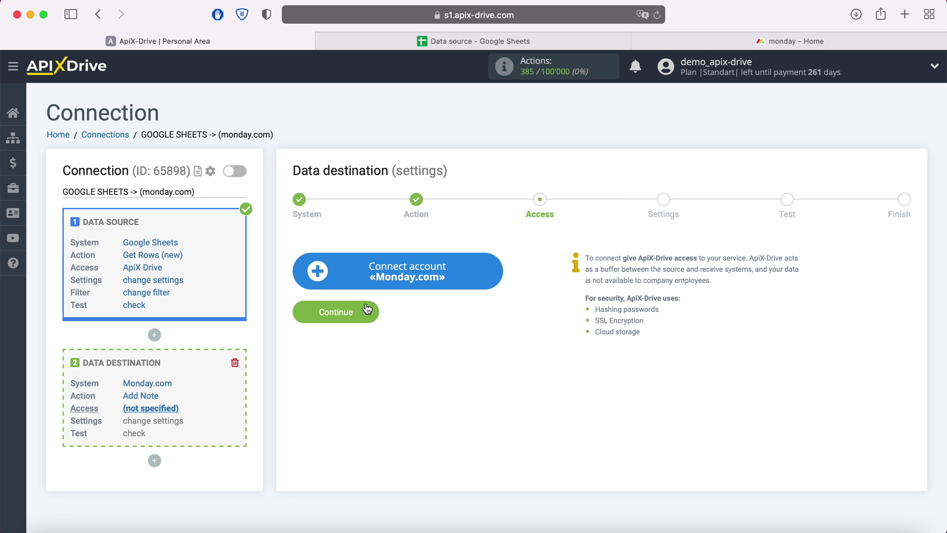
{"action": "left_click", "coordinate": [492, 276]}
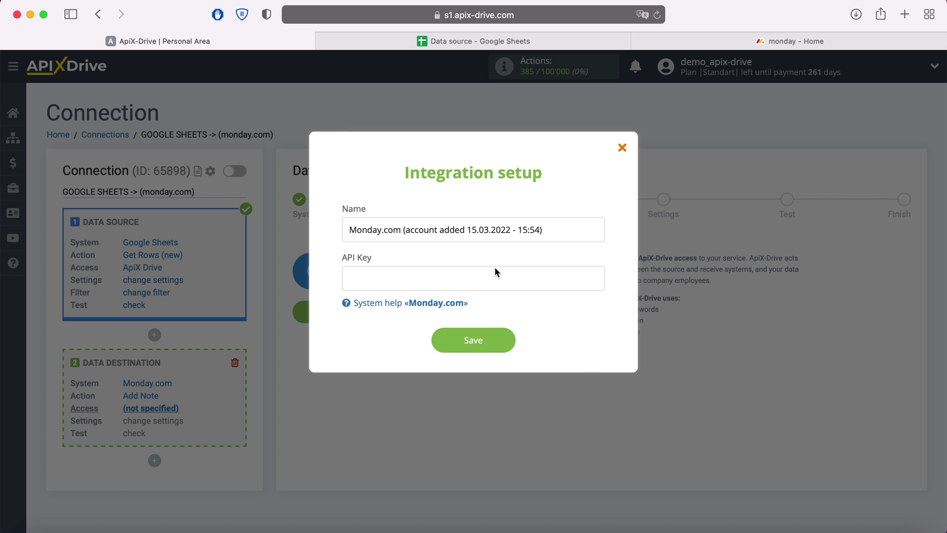
{"action": "left_click", "coordinate": [763, 37]}
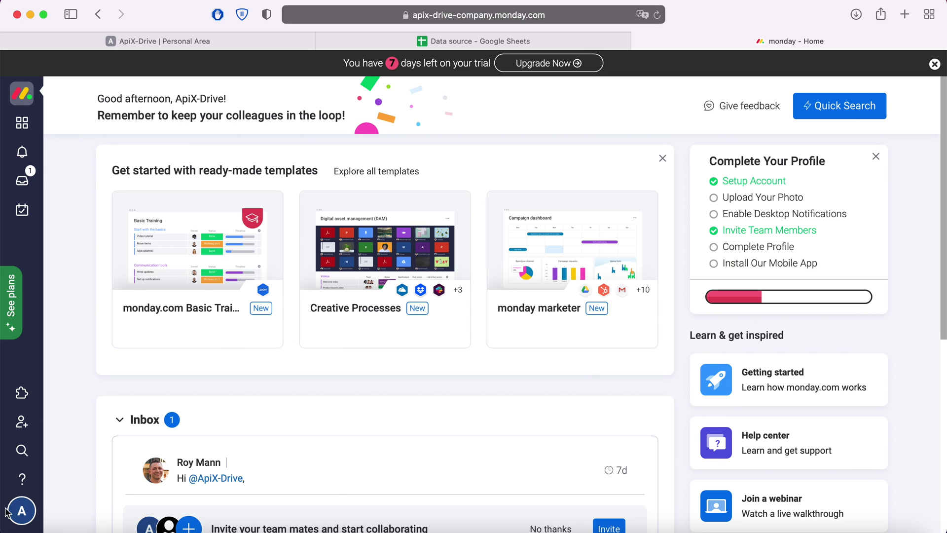
- Reveal and copy the personal API token from monday.com's My Access Tokens page, then return to ApiX-Drive
{"action": "left_click", "coordinate": [17, 519]}
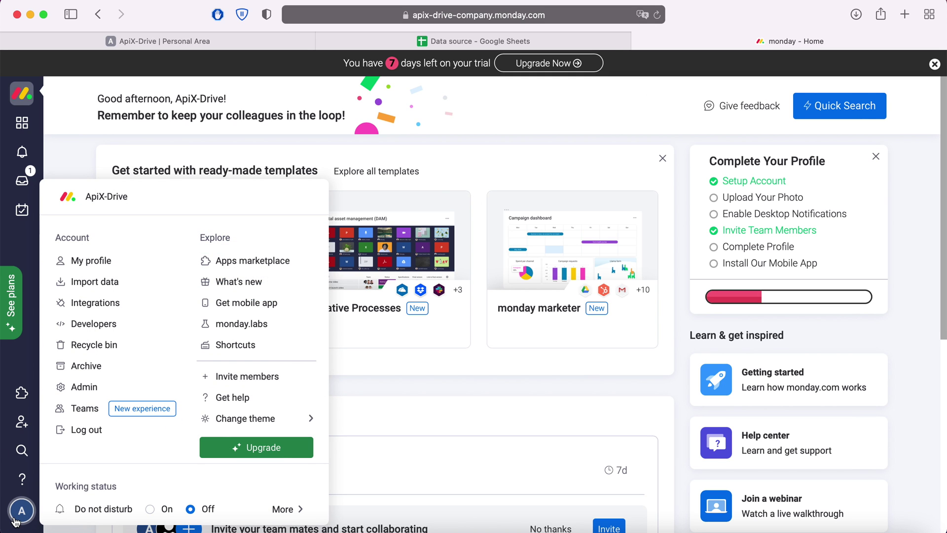
{"action": "left_click", "coordinate": [103, 324]}
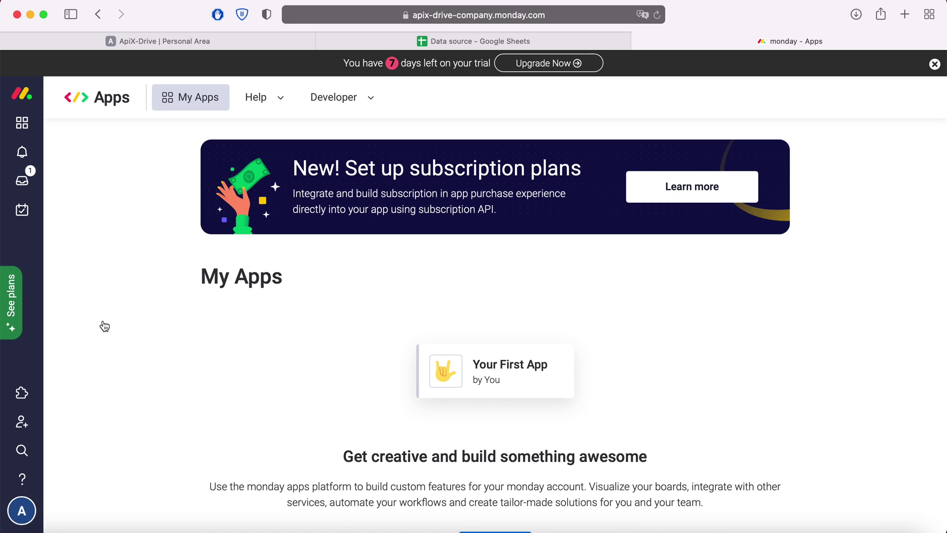
{"action": "left_click", "coordinate": [340, 104]}
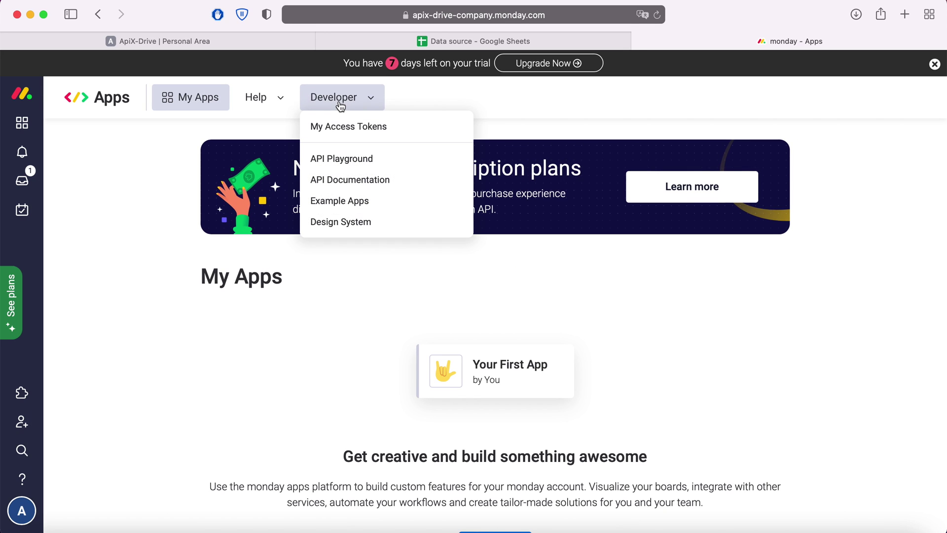
{"action": "left_click", "coordinate": [354, 127]}
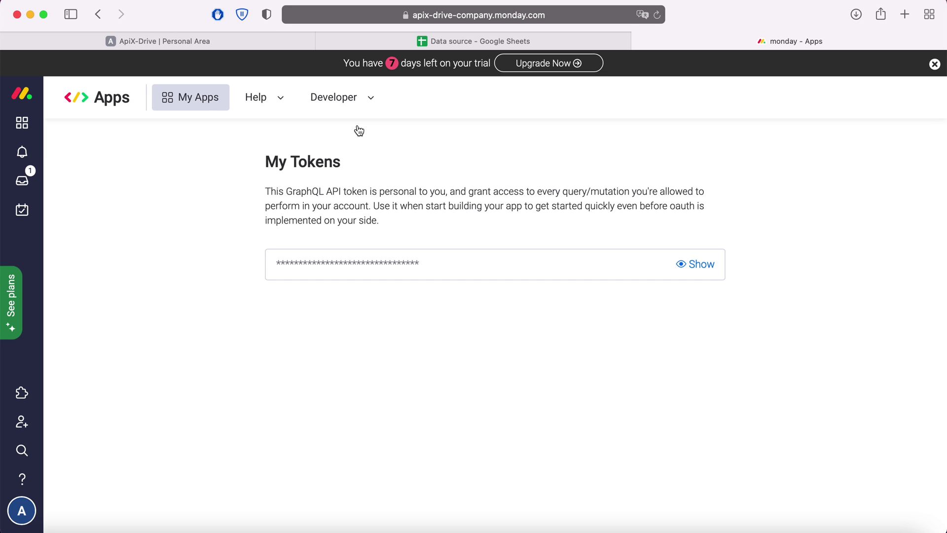
{"action": "left_click", "coordinate": [702, 265]}
{"action": "left_click", "coordinate": [697, 265]}
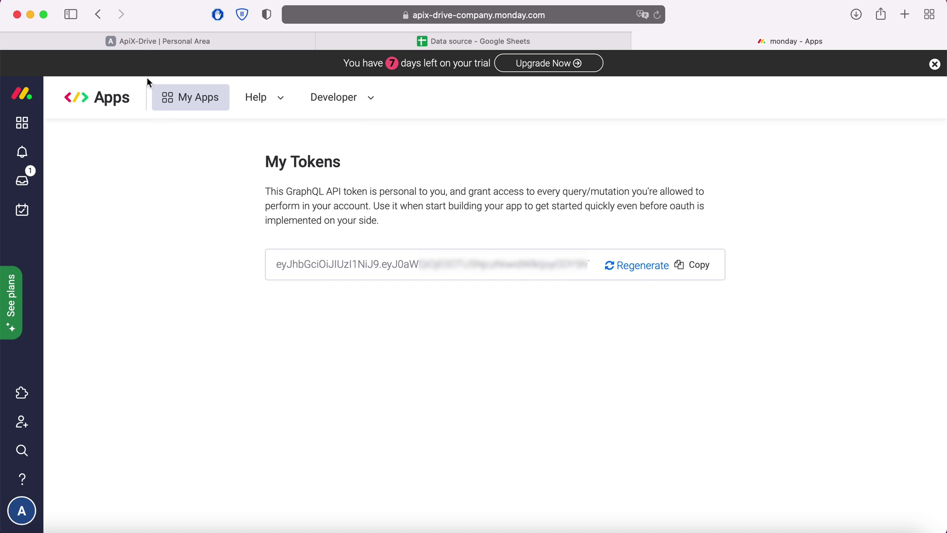
{"action": "left_click", "coordinate": [148, 42]}
- Paste the copied token as the API Key, save, and select the new Monday.com login
{"action": "right_click", "coordinate": [361, 280]}
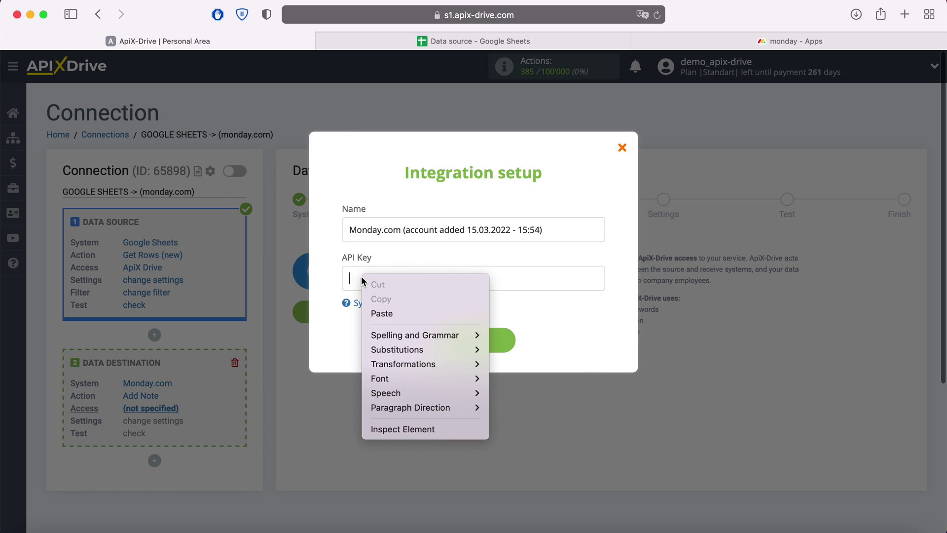
{"action": "left_click", "coordinate": [382, 313]}
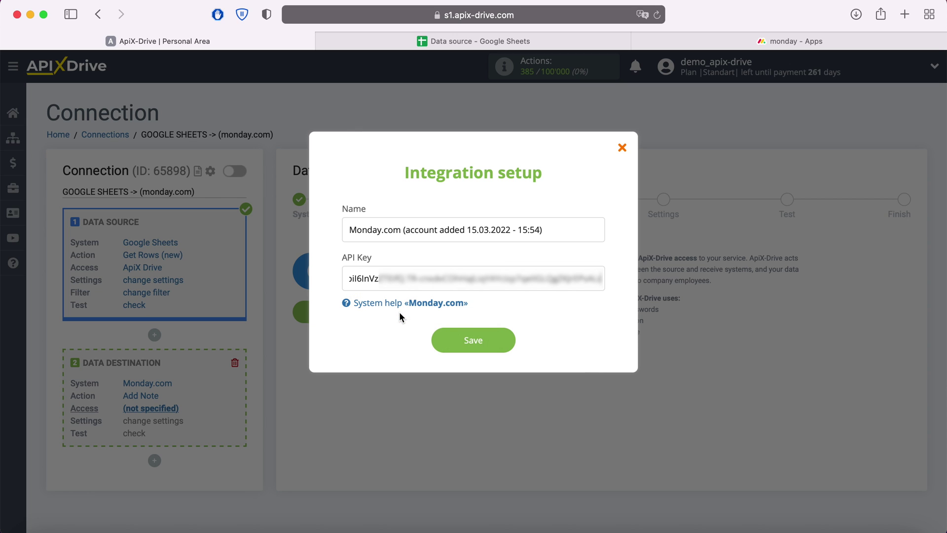
{"action": "left_click", "coordinate": [504, 345]}
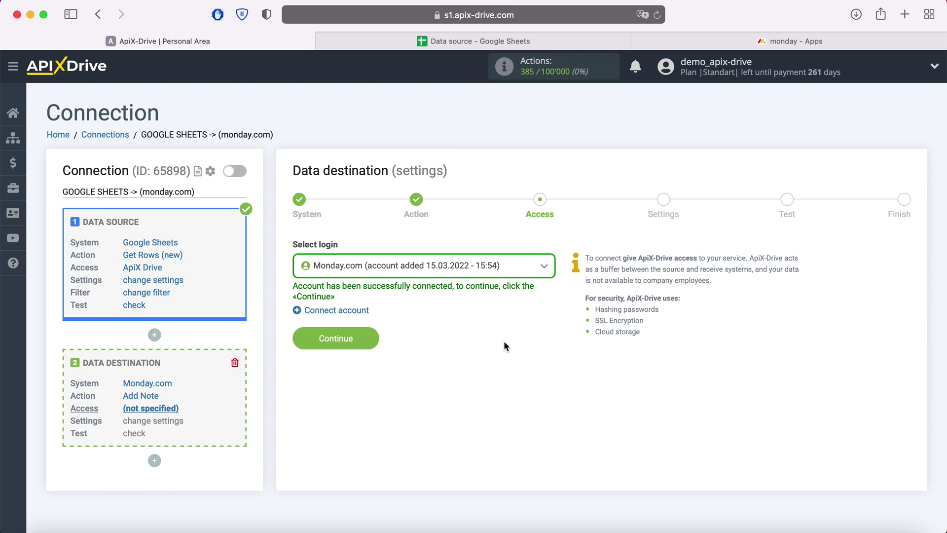
{"action": "left_click", "coordinate": [528, 269]}
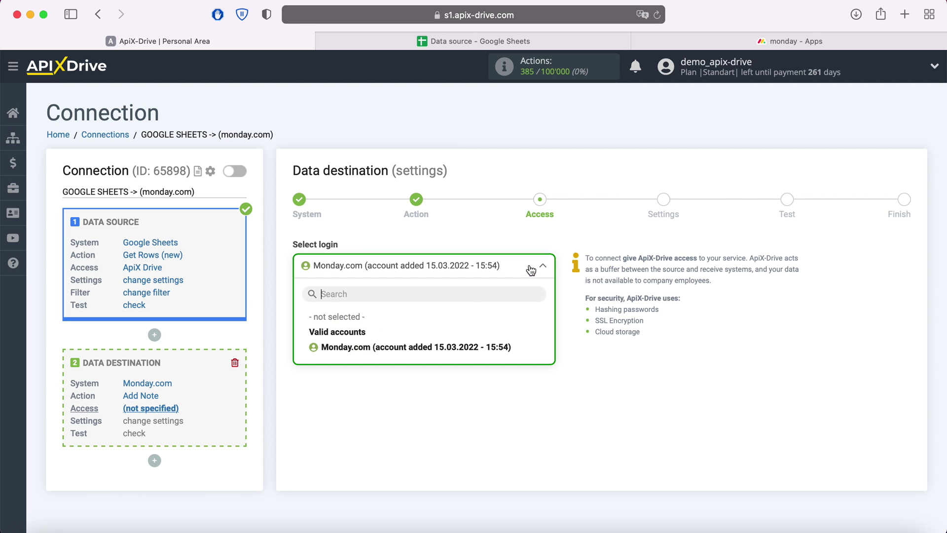
{"action": "left_click", "coordinate": [480, 348]}
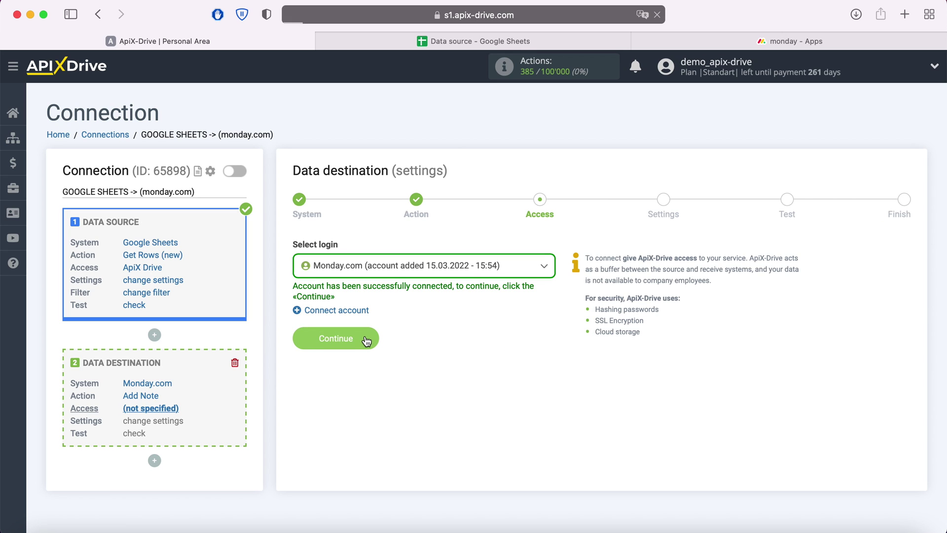
{"action": "left_click", "coordinate": [365, 341]}
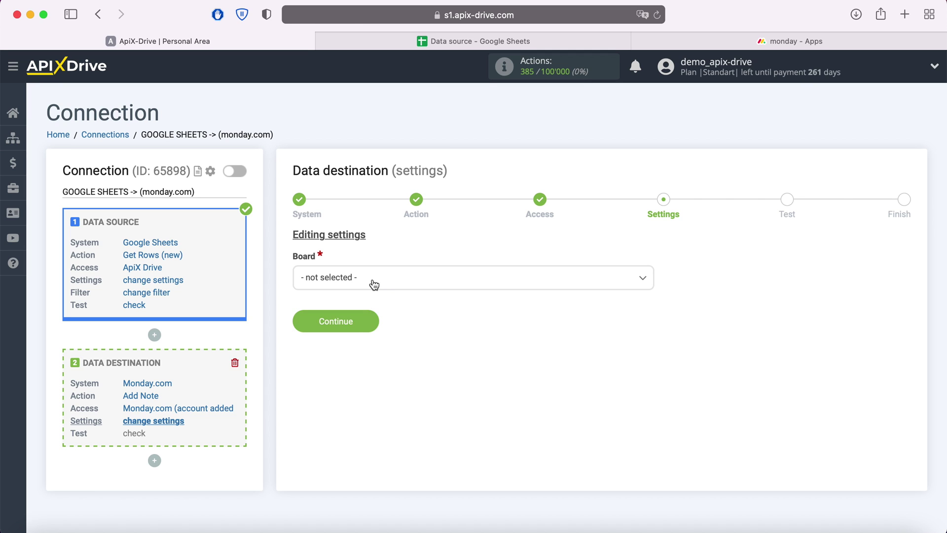
- Choose board 'Start from scratch' and group 'ApiX-Drive' for the Monday.com notes
{"action": "left_click", "coordinate": [371, 279]}
{"action": "left_click", "coordinate": [364, 342]}
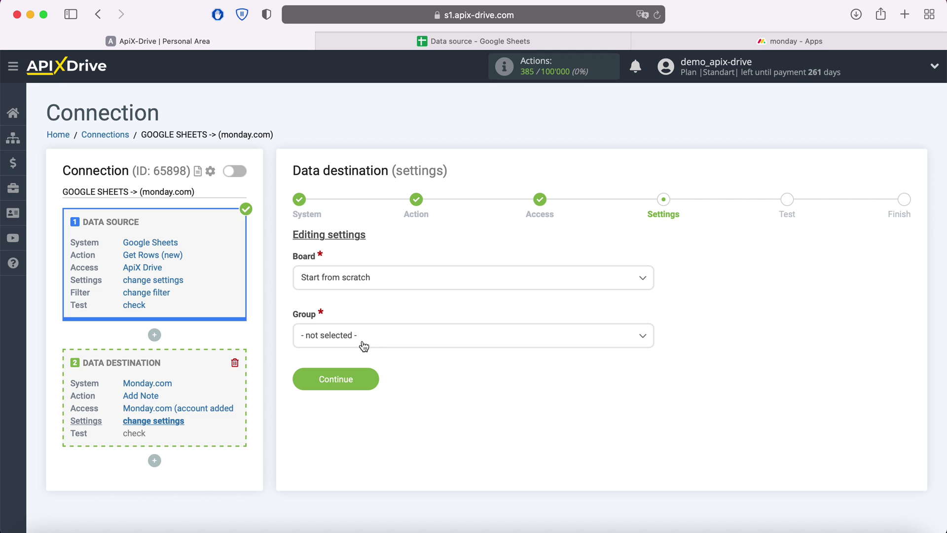
{"action": "left_click", "coordinate": [363, 344]}
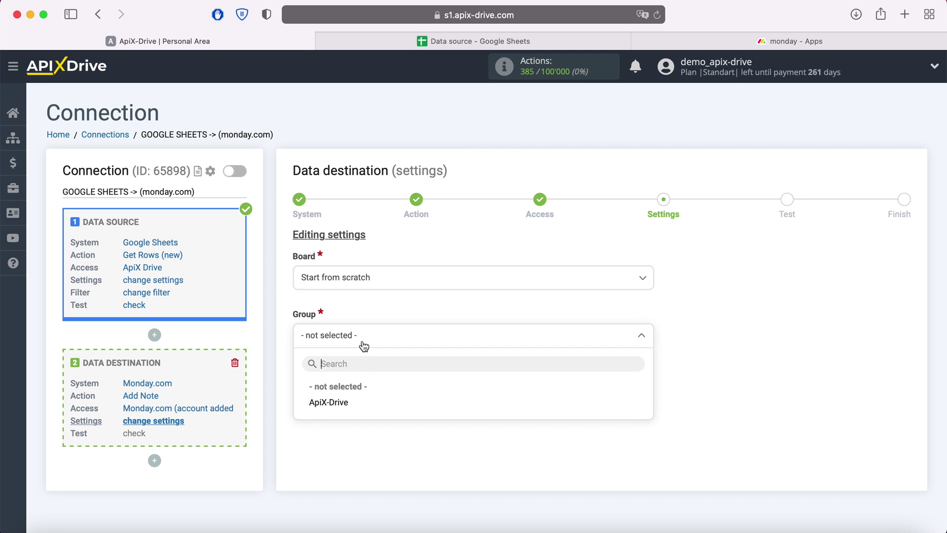
{"action": "left_click", "coordinate": [343, 409]}
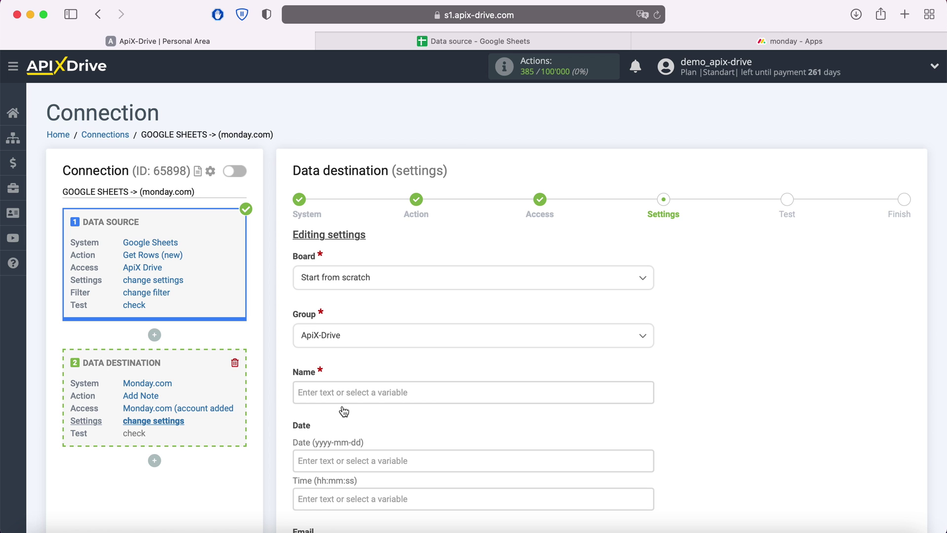
- Fill the Name field with Google Sheets Columns C and D
{"action": "left_click", "coordinate": [393, 392]}
{"action": "scroll", "coordinate": [394, 389], "scroll_direction": "down", "scroll_amount": 5}
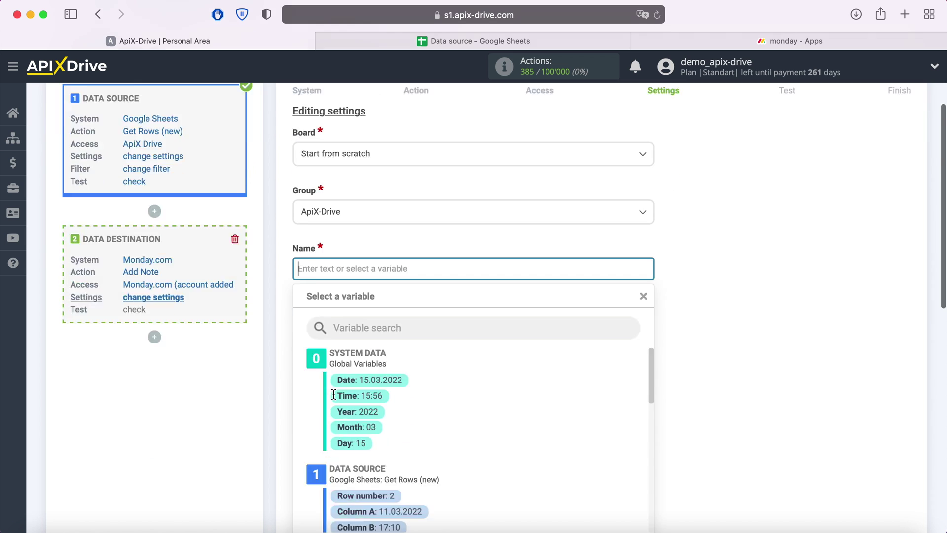
{"action": "scroll", "coordinate": [537, 337], "scroll_direction": "down", "scroll_amount": 4}
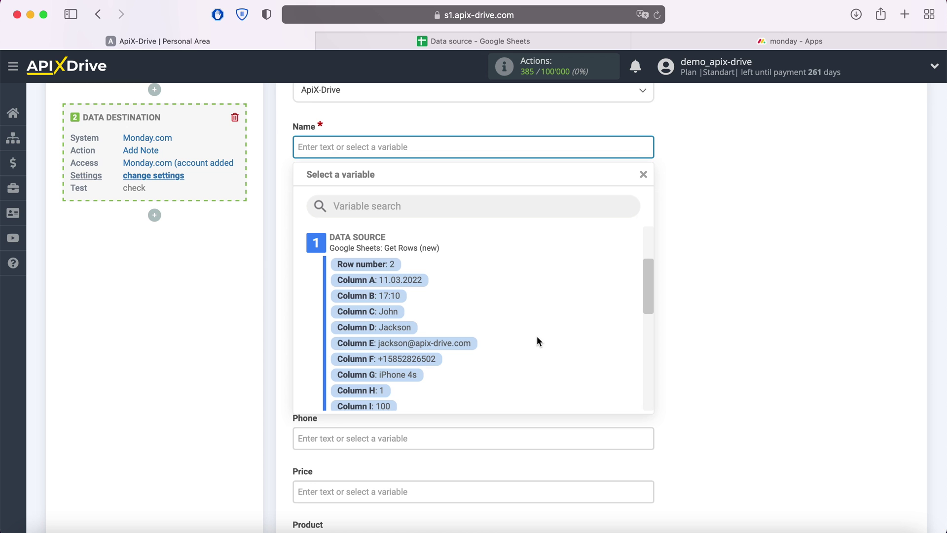
{"action": "left_click", "coordinate": [389, 312]}
{"action": "left_click", "coordinate": [490, 151]}
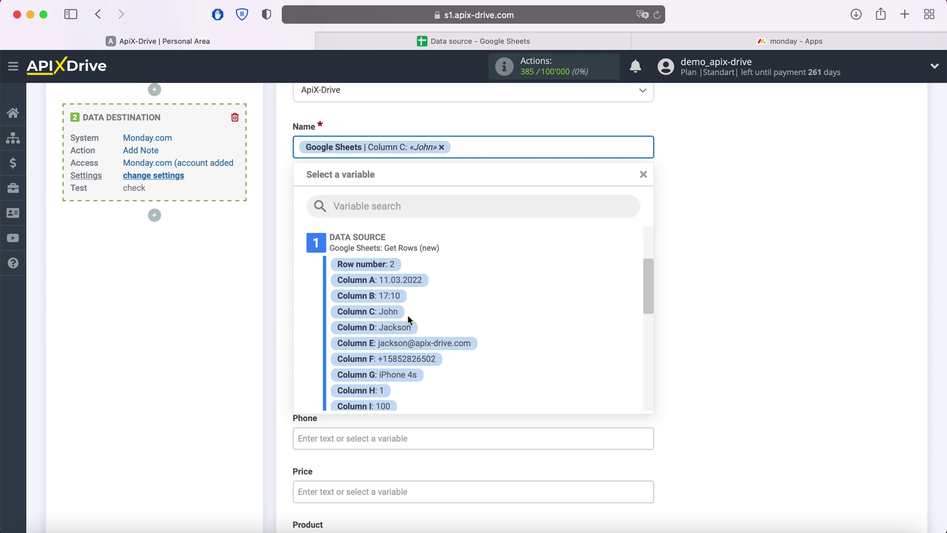
{"action": "left_click", "coordinate": [401, 328]}
- Map Email to Column E, assign the ApiX-Drive account, and map Phone to Column F
{"action": "left_click", "coordinate": [376, 305]}
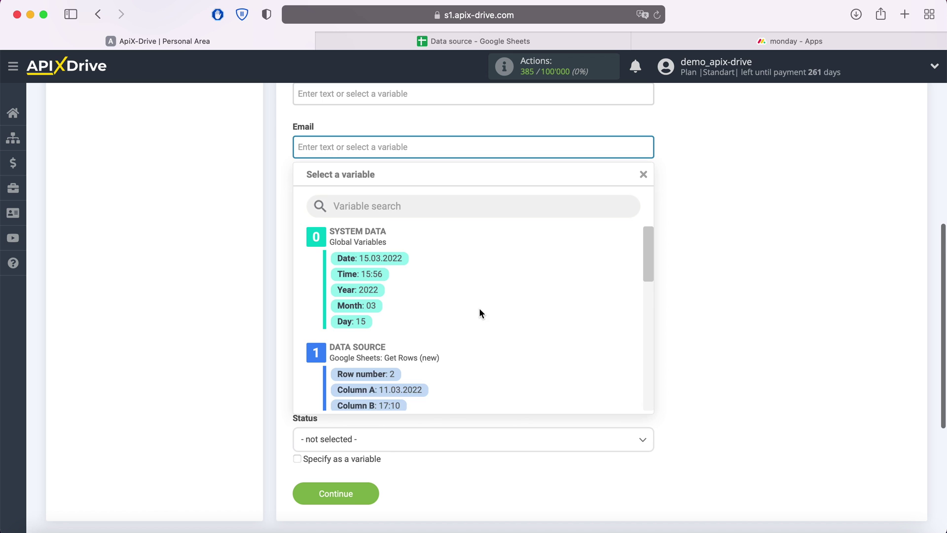
{"action": "scroll", "coordinate": [484, 305], "scroll_direction": "down", "scroll_amount": 4}
{"action": "left_click", "coordinate": [450, 356]}
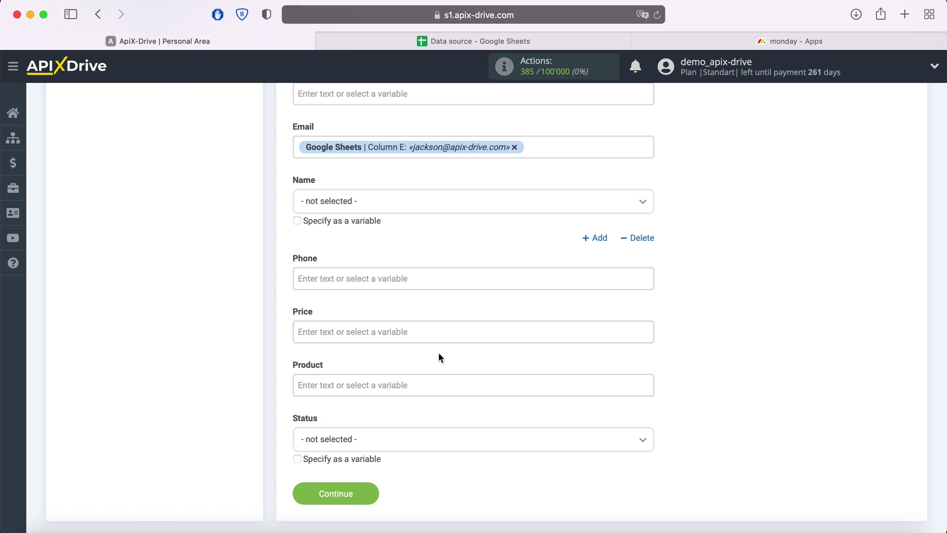
{"action": "left_click", "coordinate": [399, 207]}
{"action": "left_click", "coordinate": [386, 268]}
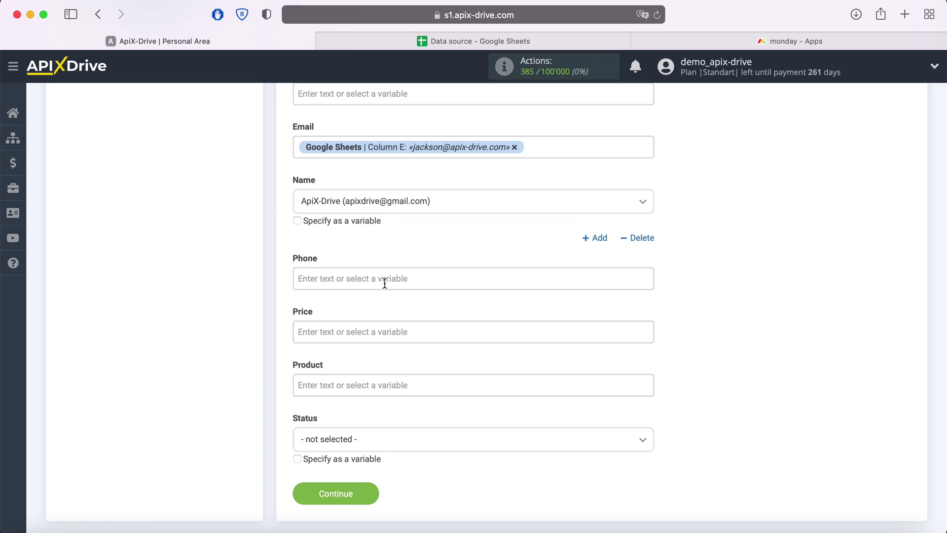
{"action": "left_click", "coordinate": [383, 276]}
{"action": "scroll", "coordinate": [523, 294], "scroll_direction": "down", "scroll_amount": 5}
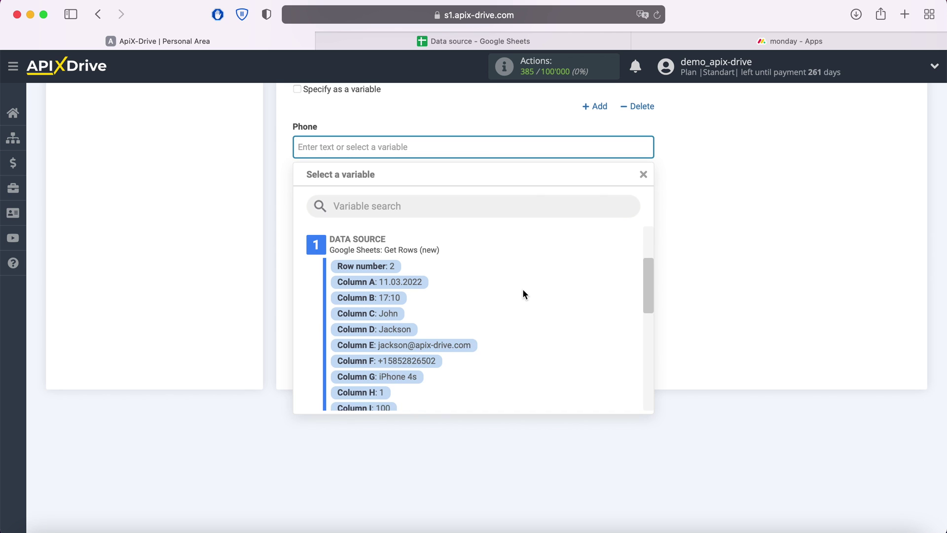
{"action": "left_click", "coordinate": [432, 362]}
- Map Price to Column I and Product to Column G, and set Status to 'Working on it'
{"action": "left_click", "coordinate": [372, 199]}
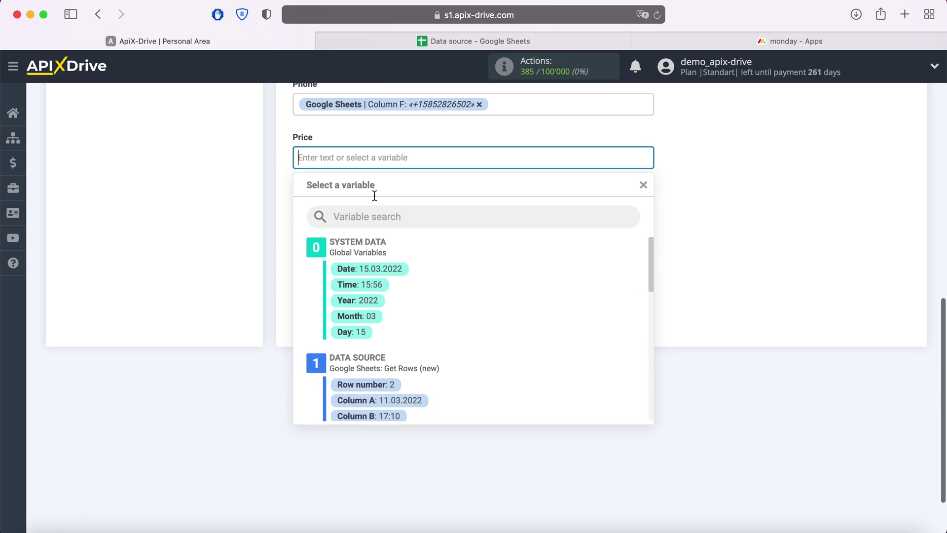
{"action": "scroll", "coordinate": [508, 286], "scroll_direction": "down", "scroll_amount": 4}
{"action": "scroll", "coordinate": [508, 290], "scroll_direction": "down", "scroll_amount": 2}
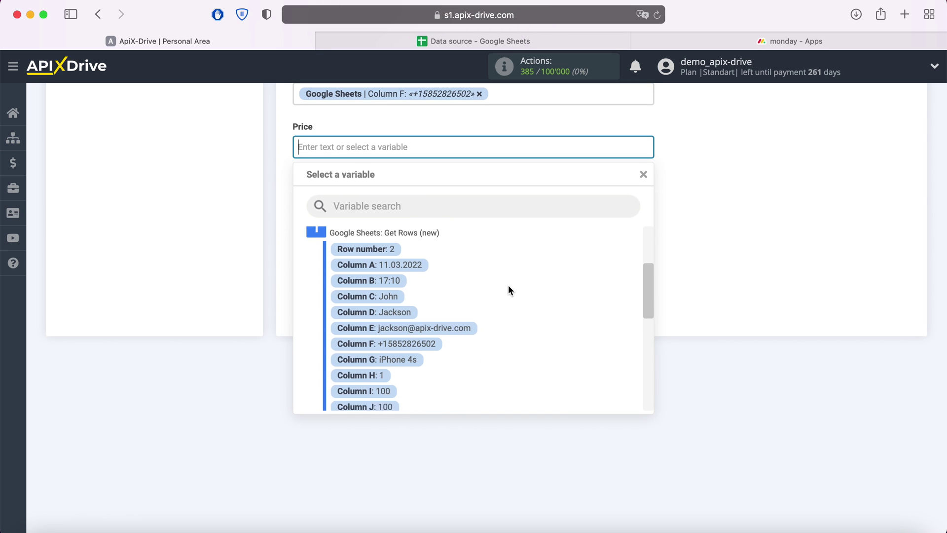
{"action": "left_click", "coordinate": [387, 365]}
{"action": "left_click", "coordinate": [361, 200]}
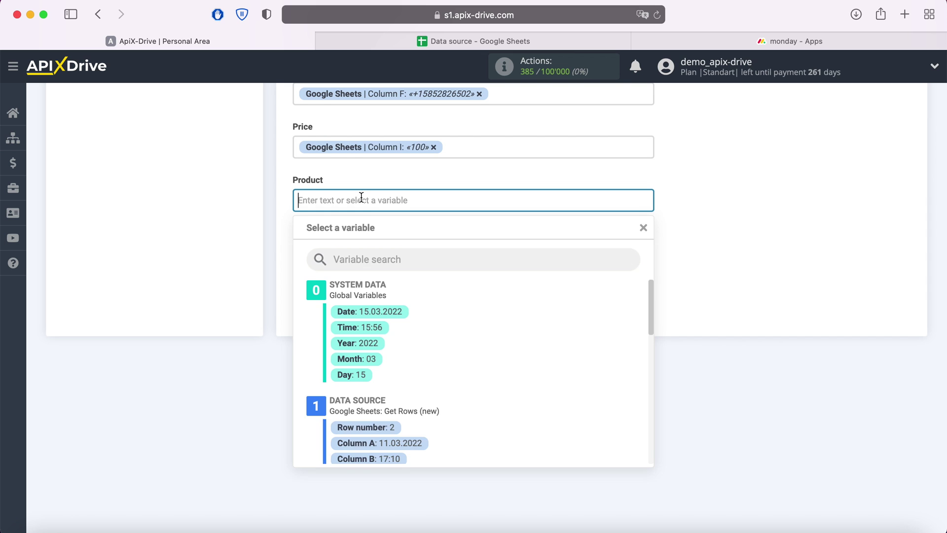
{"action": "scroll", "coordinate": [504, 292], "scroll_direction": "down", "scroll_amount": 2}
{"action": "scroll", "coordinate": [504, 292], "scroll_direction": "down", "scroll_amount": 1}
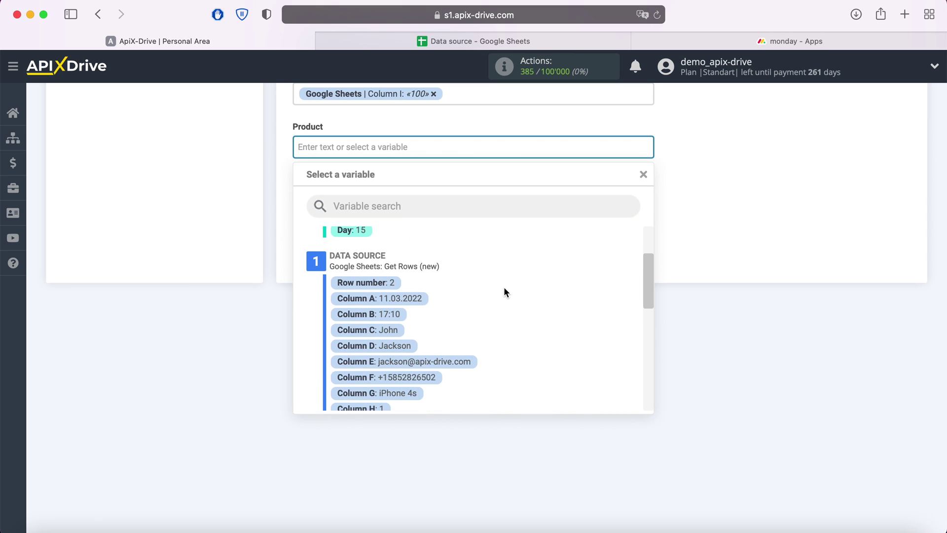
{"action": "left_click", "coordinate": [410, 391]}
{"action": "left_click", "coordinate": [352, 205]}
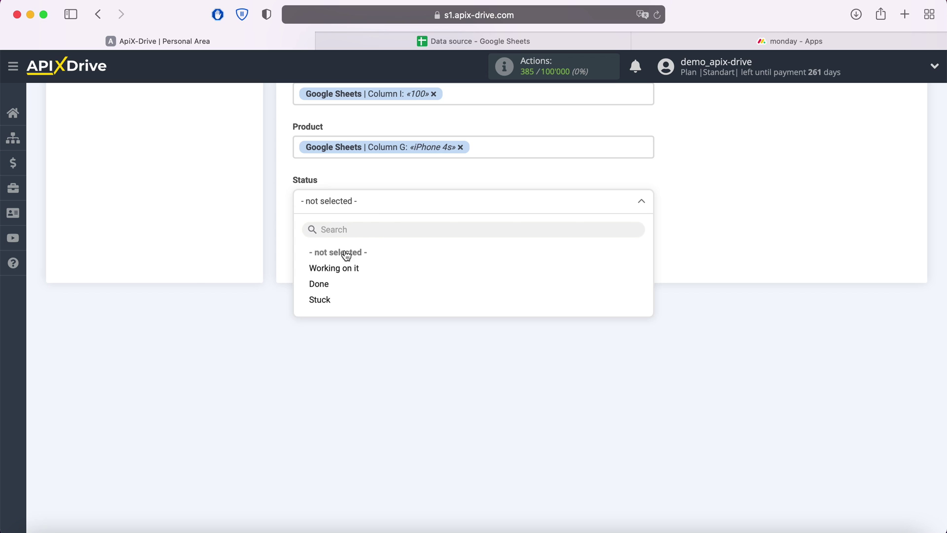
{"action": "left_click", "coordinate": [344, 269]}
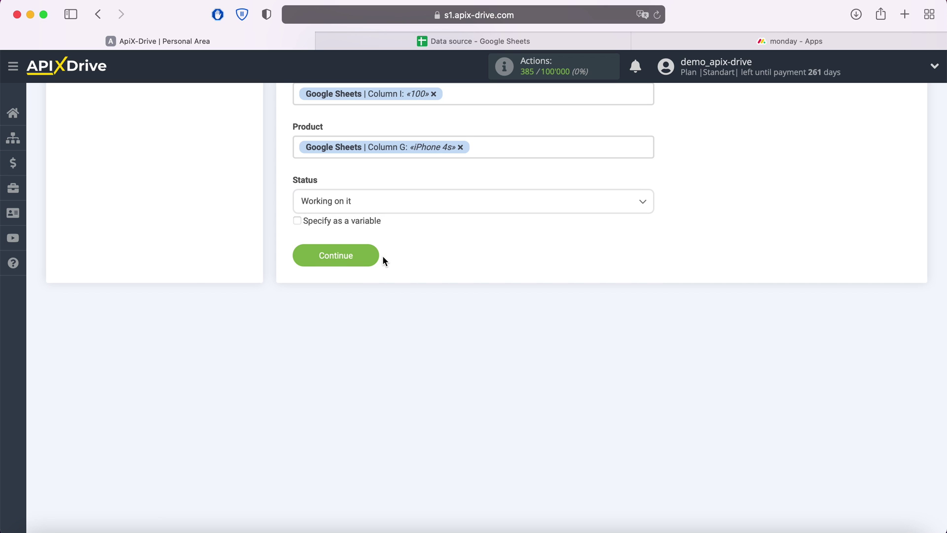
- Save the field mapping, send test data to Monday.com, and view the result on monday.com
{"action": "left_click", "coordinate": [364, 256]}
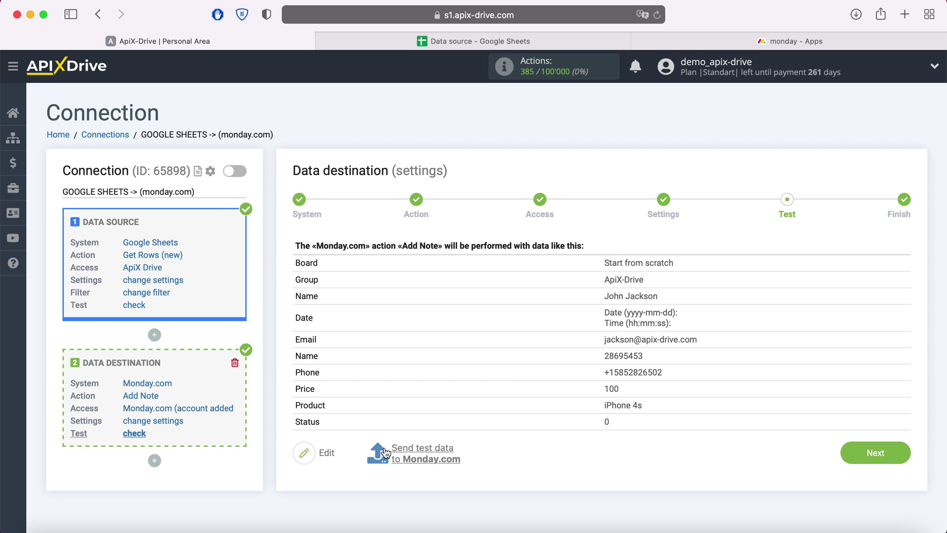
{"action": "left_click", "coordinate": [424, 447]}
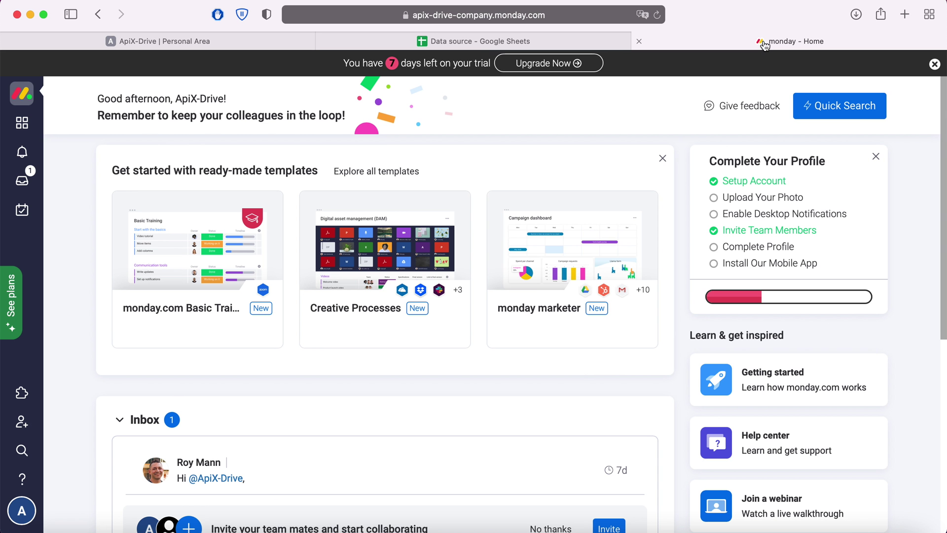
{"action": "left_click", "coordinate": [763, 46]}
- Check the iPhone 4s test item with price 100 and status Working on it on the Start from scratch board
{"action": "left_click", "coordinate": [22, 122]}
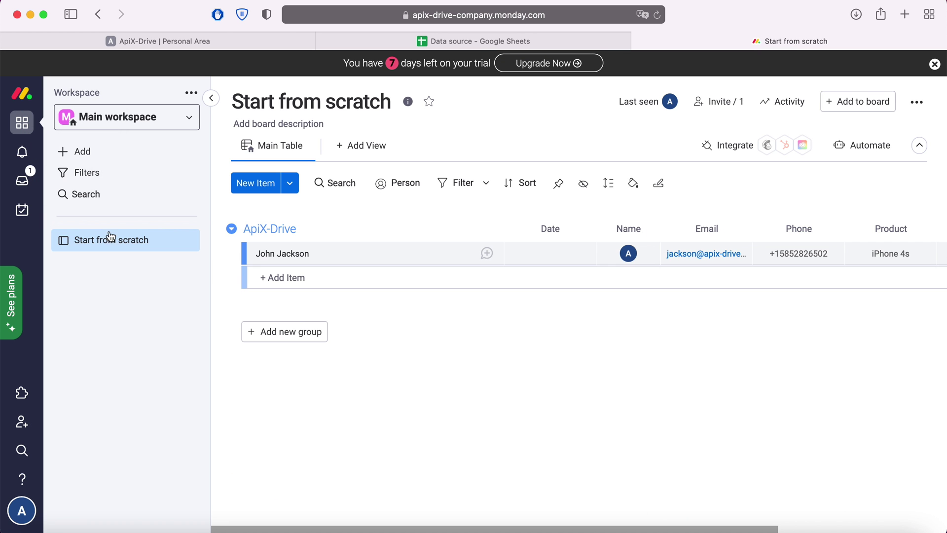
{"action": "scroll", "coordinate": [651, 256], "scroll_direction": "right", "scroll_amount": 6}
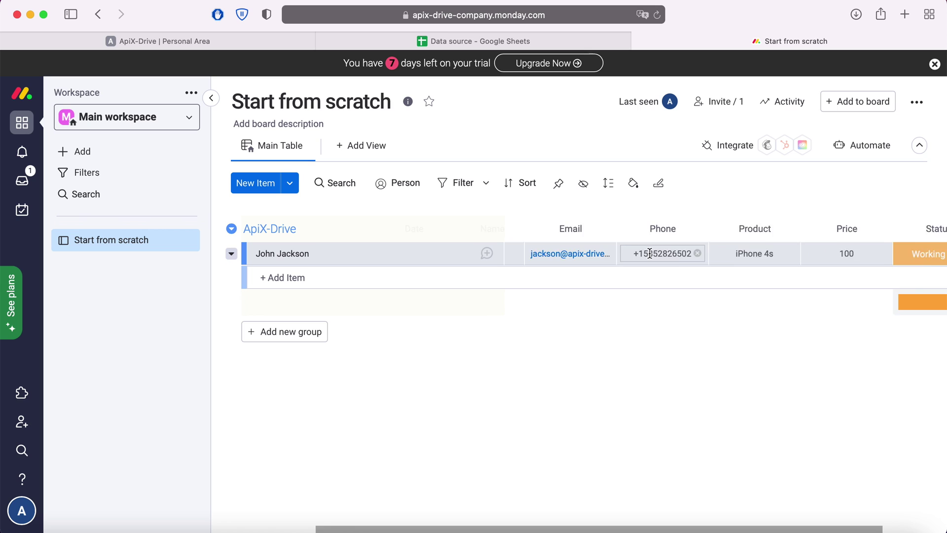
{"action": "scroll", "coordinate": [650, 254], "scroll_direction": "right", "scroll_amount": 1}
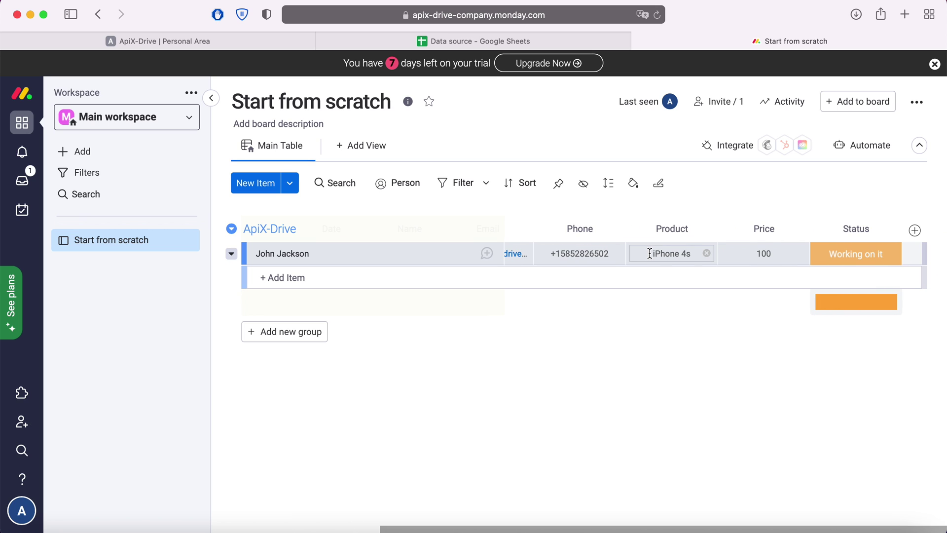
{"action": "scroll", "coordinate": [649, 254], "scroll_direction": "left", "scroll_amount": 5}
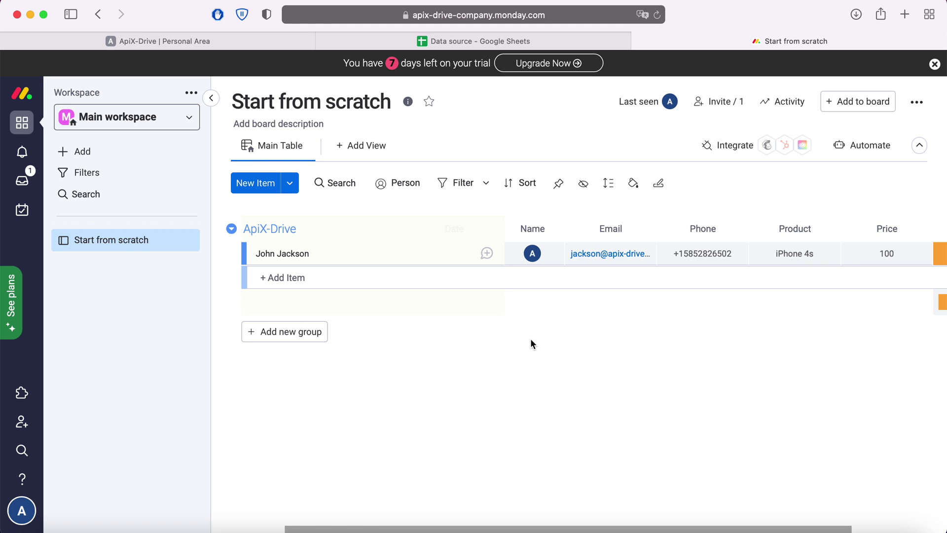
- Return to ApiX-Drive and complete the monday.com data destination setup
{"action": "left_click", "coordinate": [212, 41]}
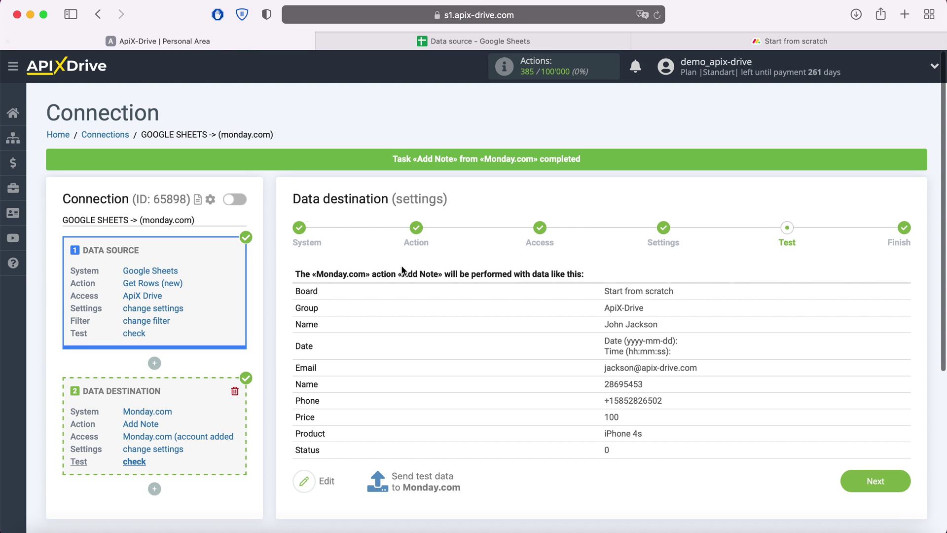
{"action": "left_click", "coordinate": [896, 482]}
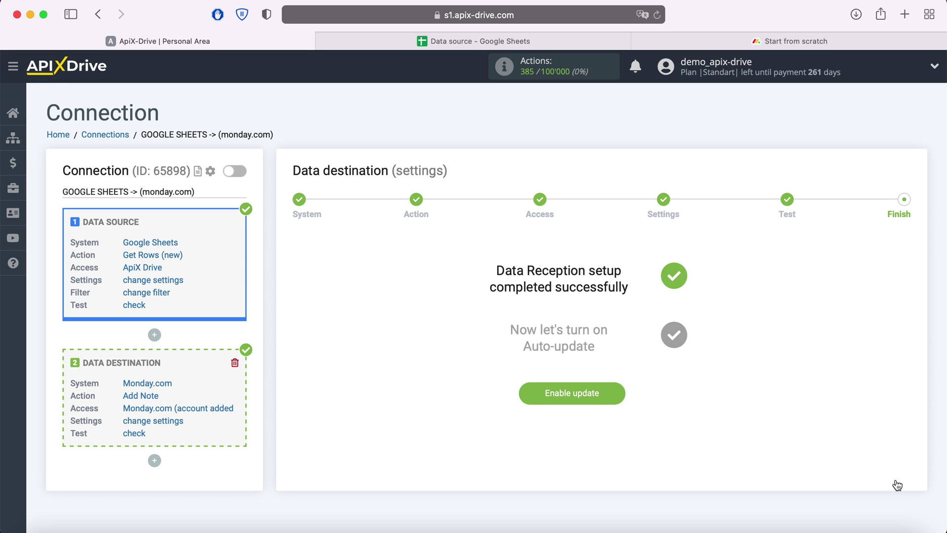
- Enable auto-update for the GOOGLE SHEETS -> (monday.com) connection and save a 5-minute update interval
{"action": "left_click", "coordinate": [618, 394]}
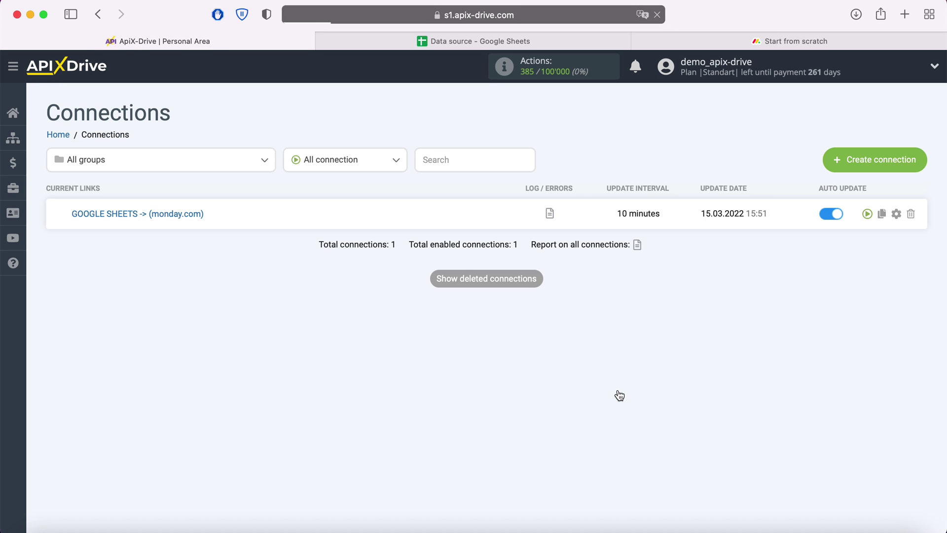
{"action": "left_click", "coordinate": [896, 214]}
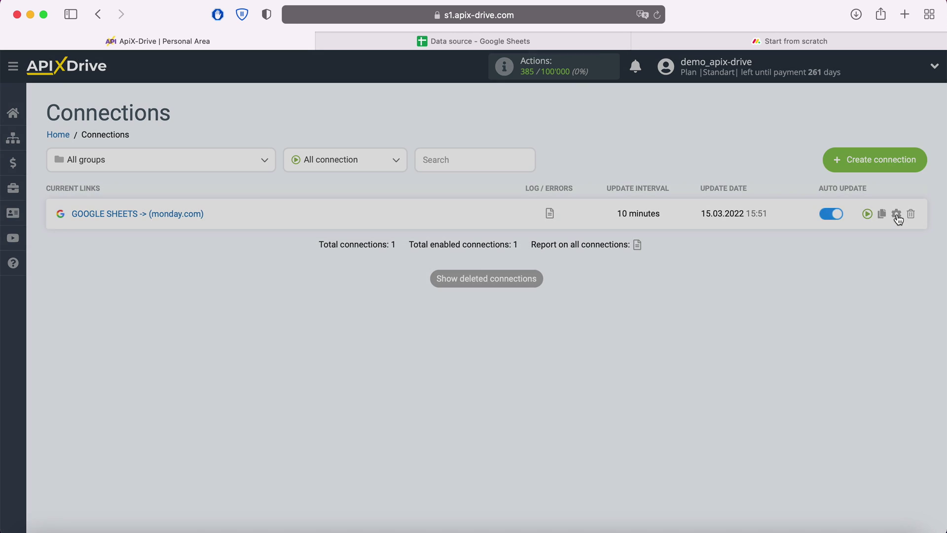
{"action": "left_click", "coordinate": [600, 308]}
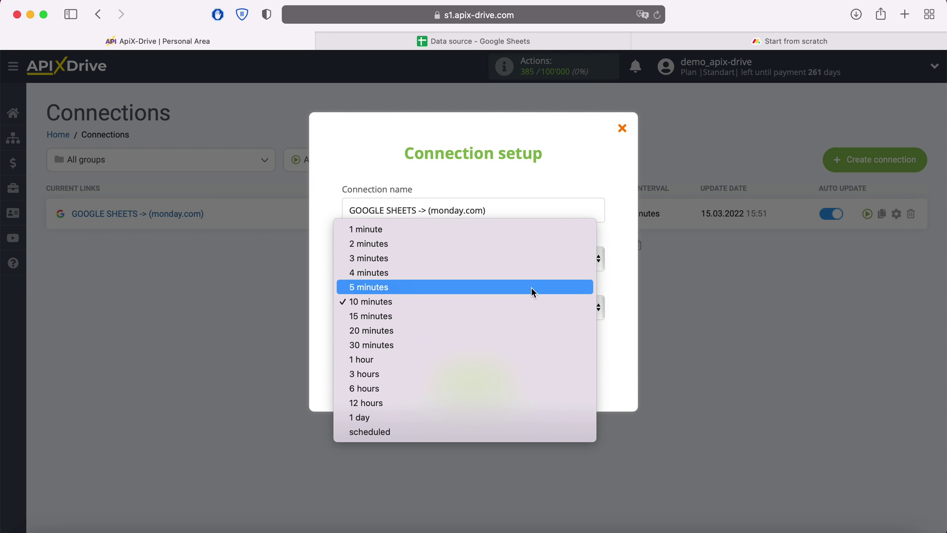
{"action": "left_click", "coordinate": [528, 287]}
{"action": "left_click", "coordinate": [507, 384]}
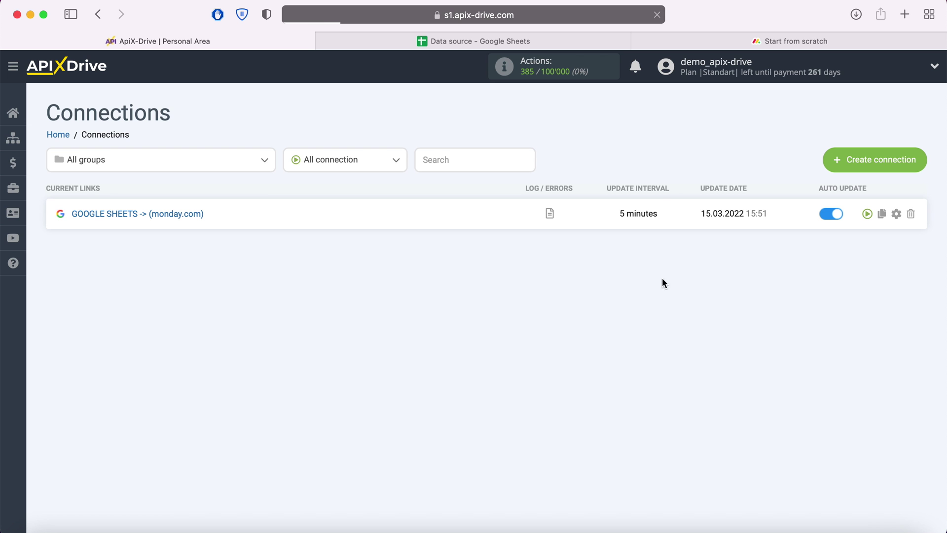